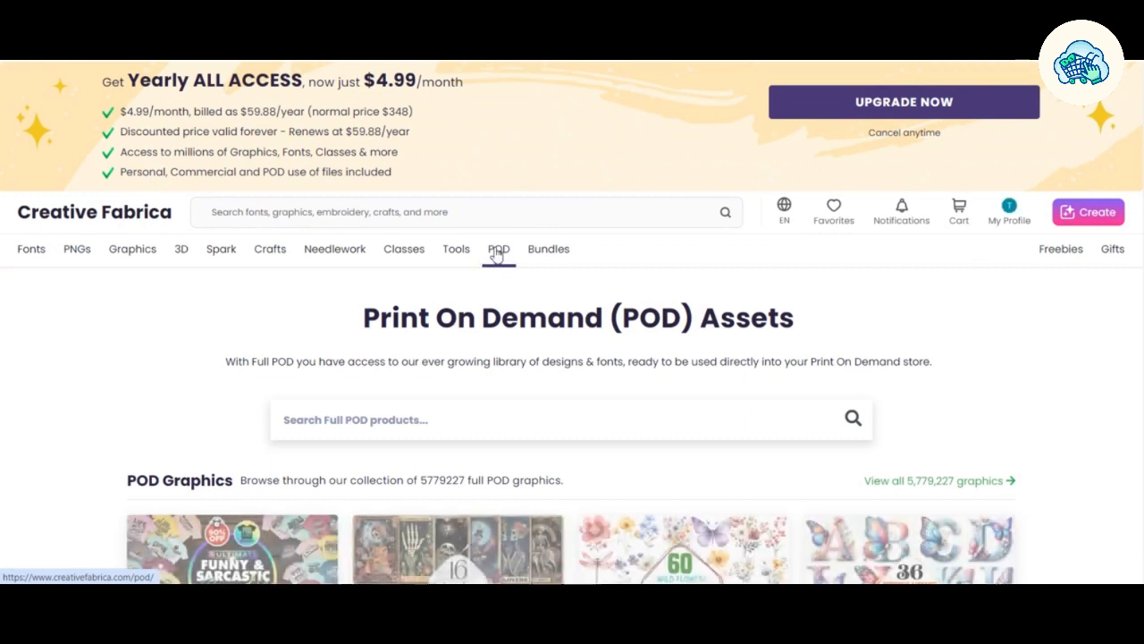
Browse the graphics and fonts offered on the Print On Demand Assets page.
scroll(497, 255, "down", 1)
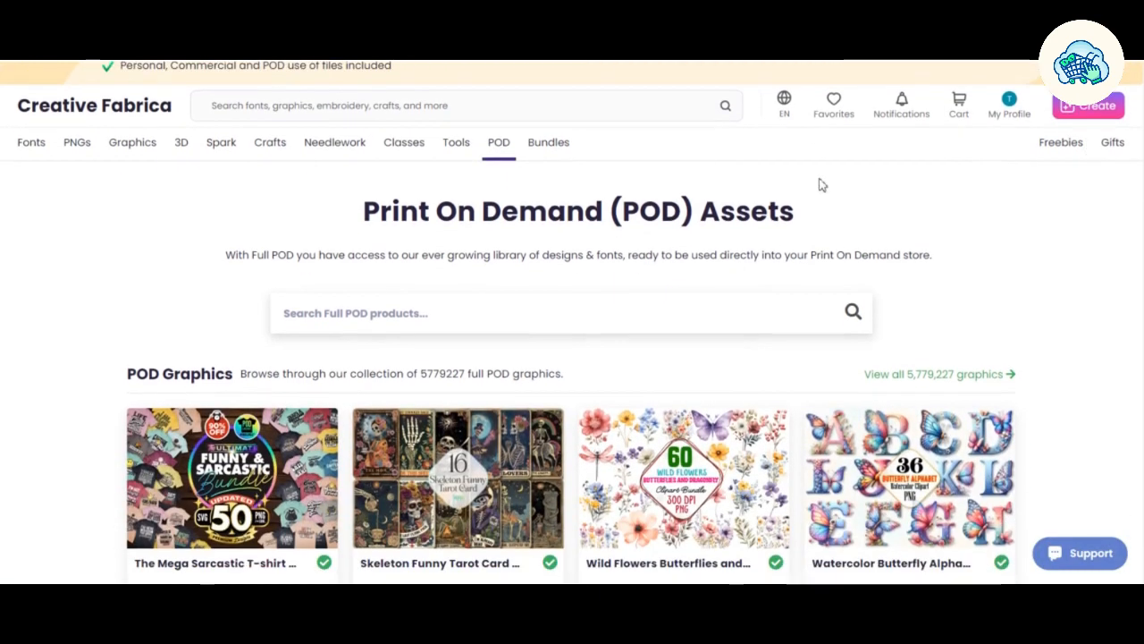
left_click_drag(815, 212, 871, 251)
left_click(857, 236)
scroll(572, 358, "down", 10)
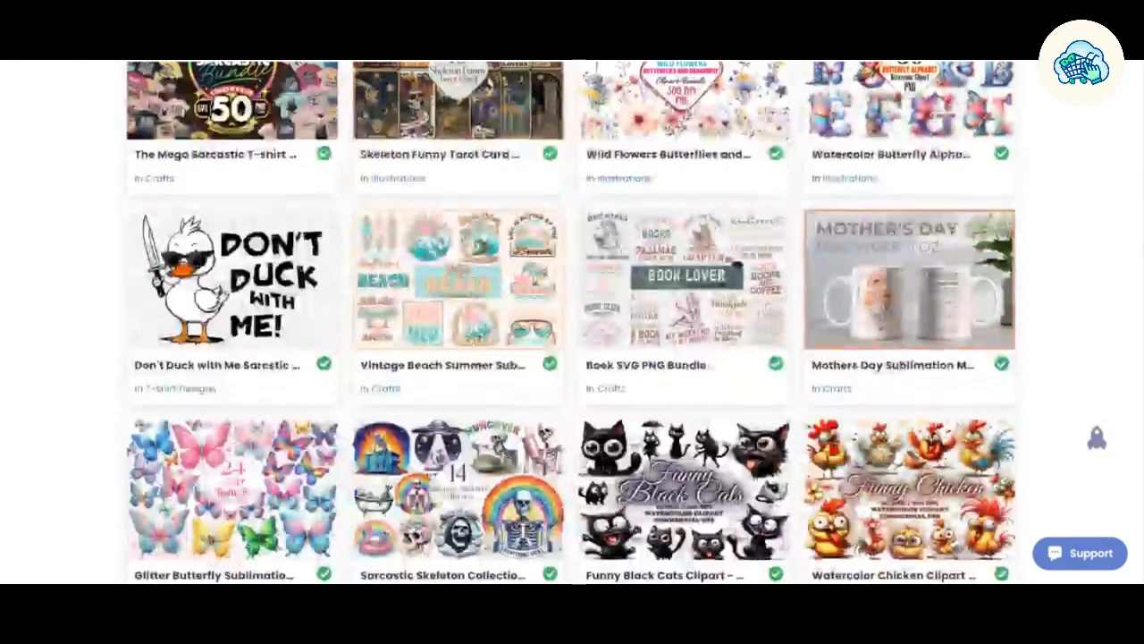
scroll(572, 357, "down", 4)
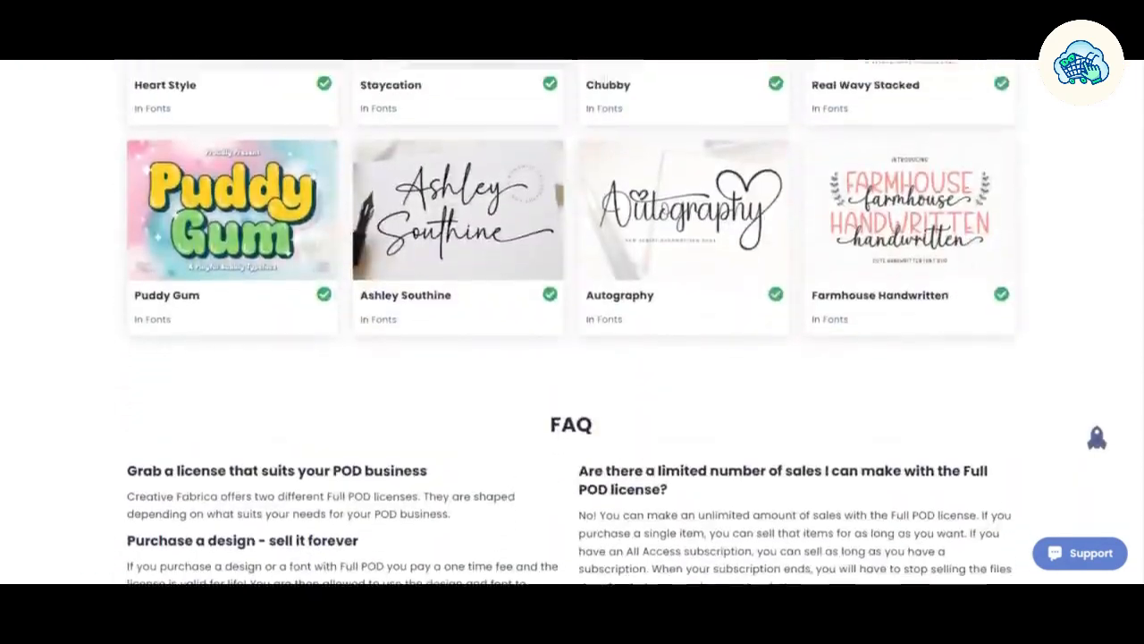
scroll(572, 357, "up", 8)
scroll(1135, 179, "up", 6)
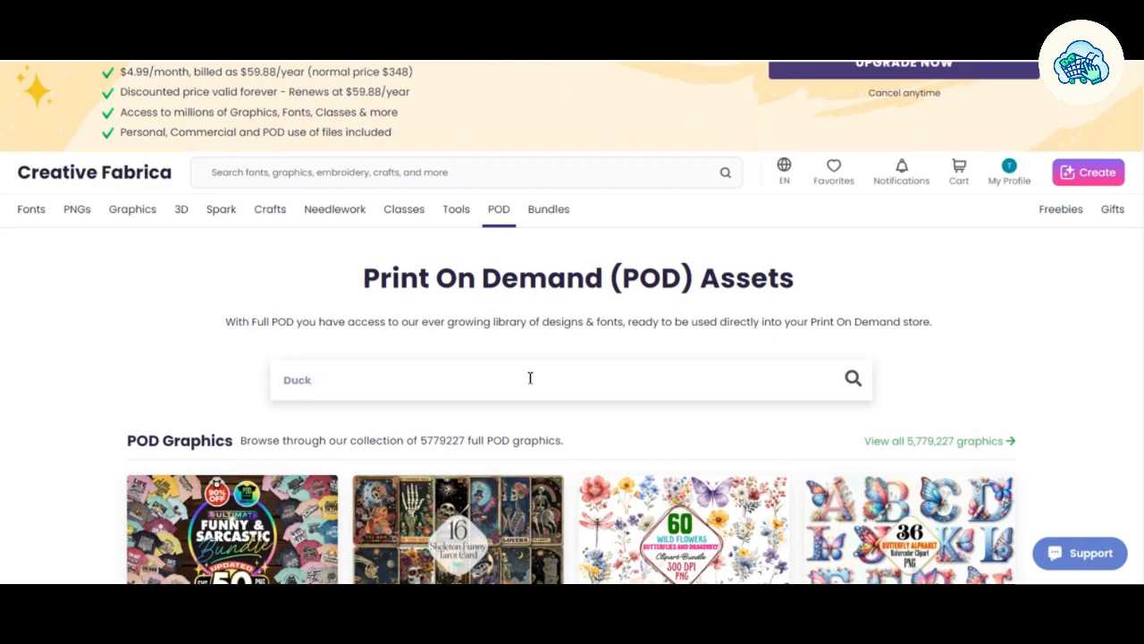
Open the "Don't Duck with Me Sarcstic Funny SVG" design, review its product page and download the file.
left_click(464, 426)
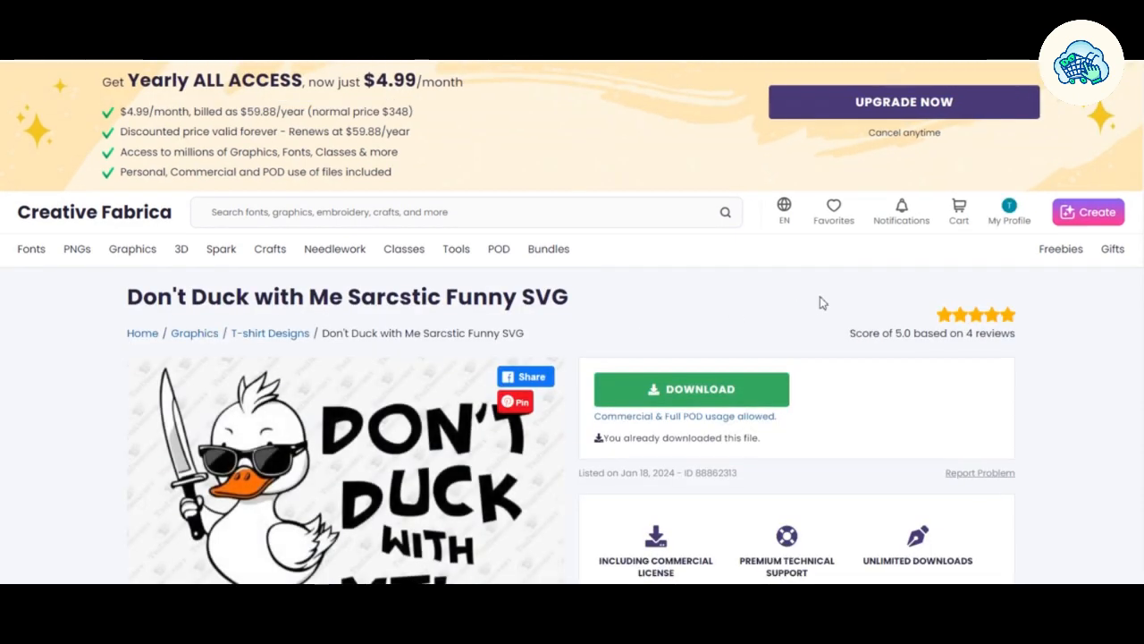
scroll(573, 357, "down", 10)
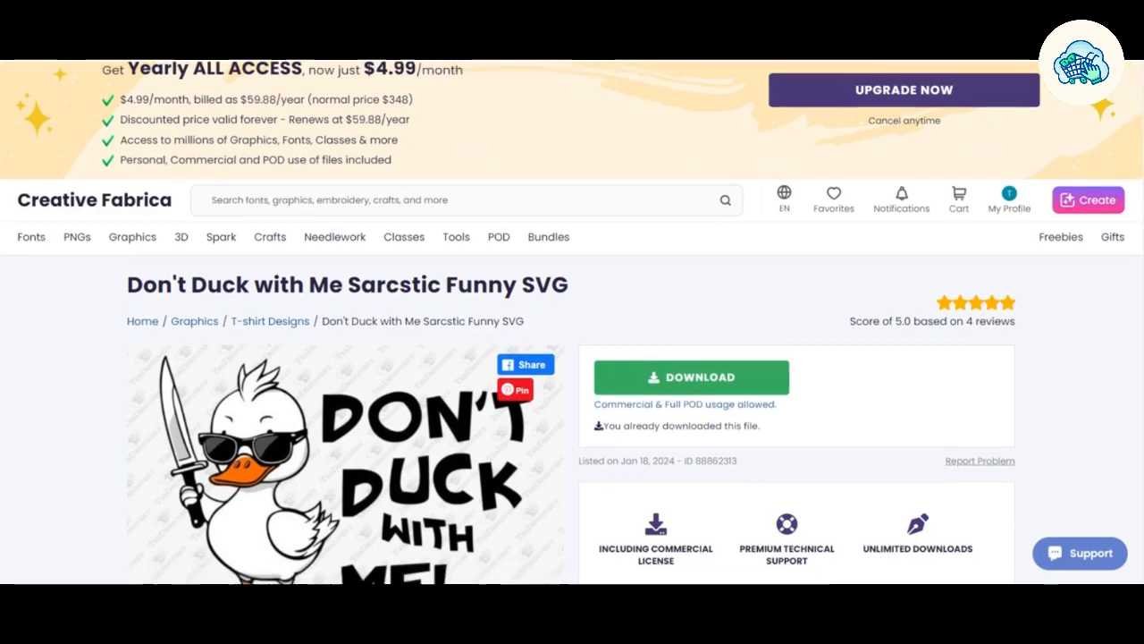
scroll(572, 322, "down", 5)
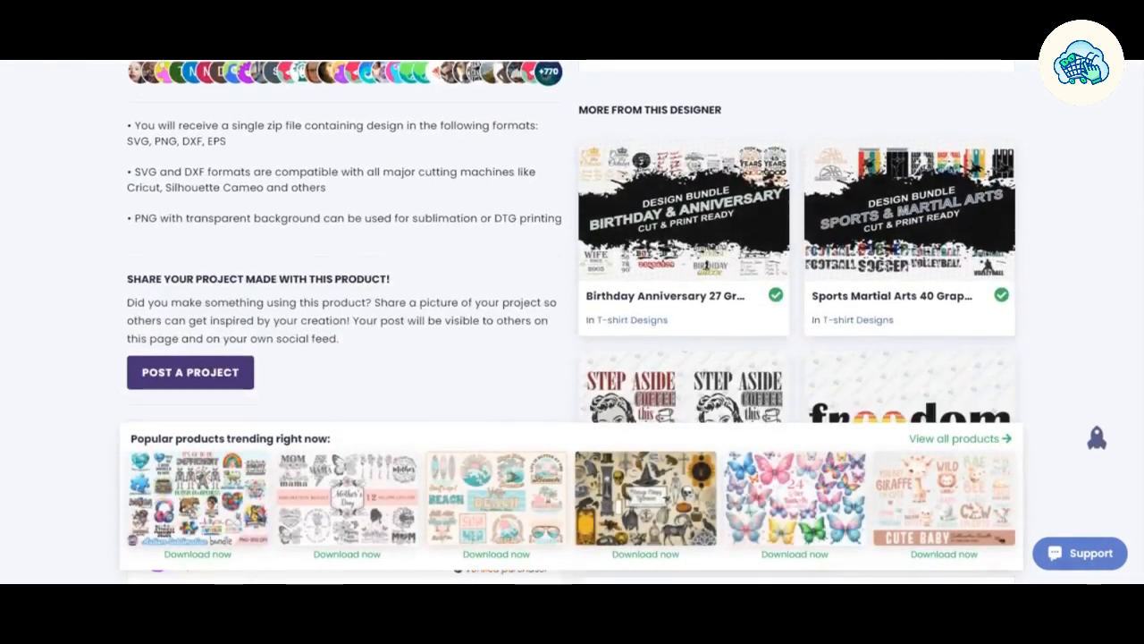
scroll(1141, 157, "up", 15)
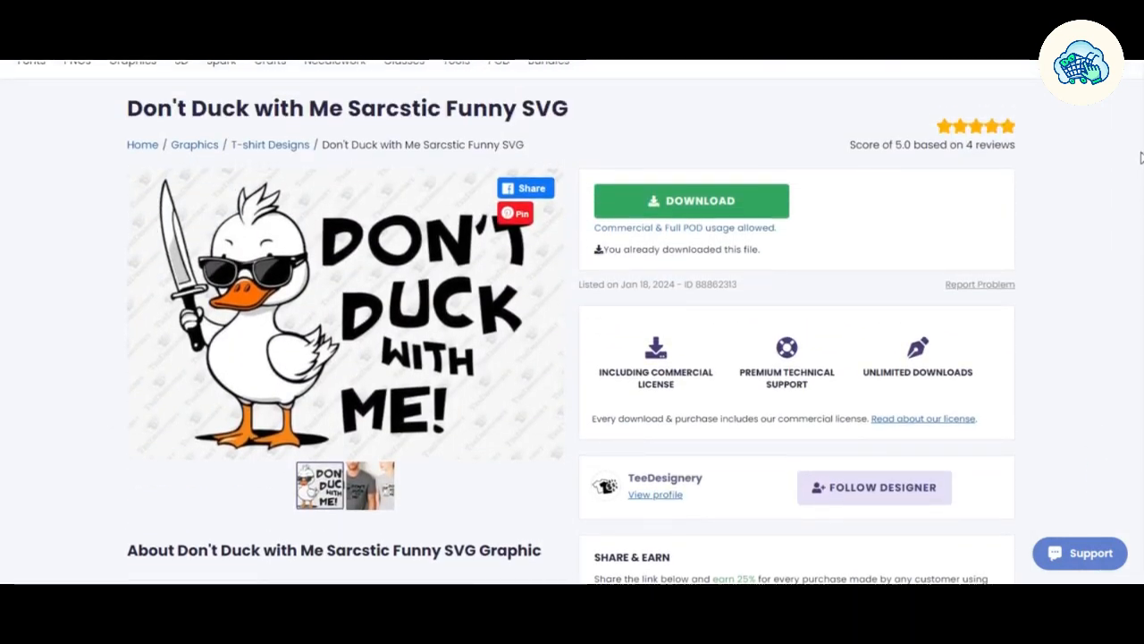
left_click(676, 208)
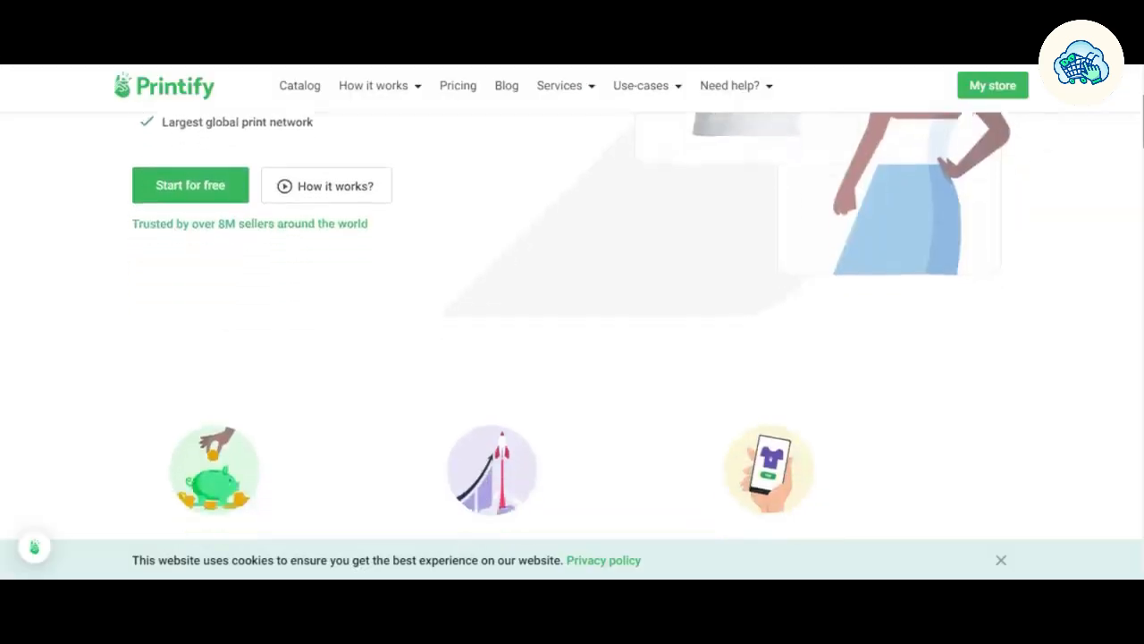
Switch to Printify, look over its home page and open the store's My Products page.
scroll(572, 322, "down", 5)
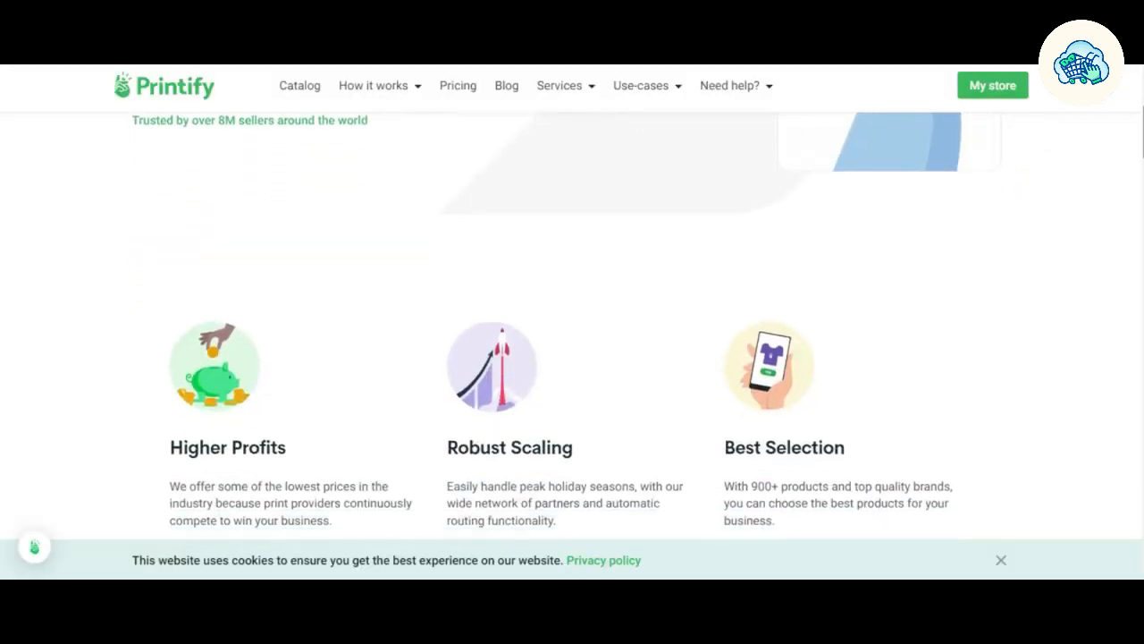
scroll(572, 322, "down", 5)
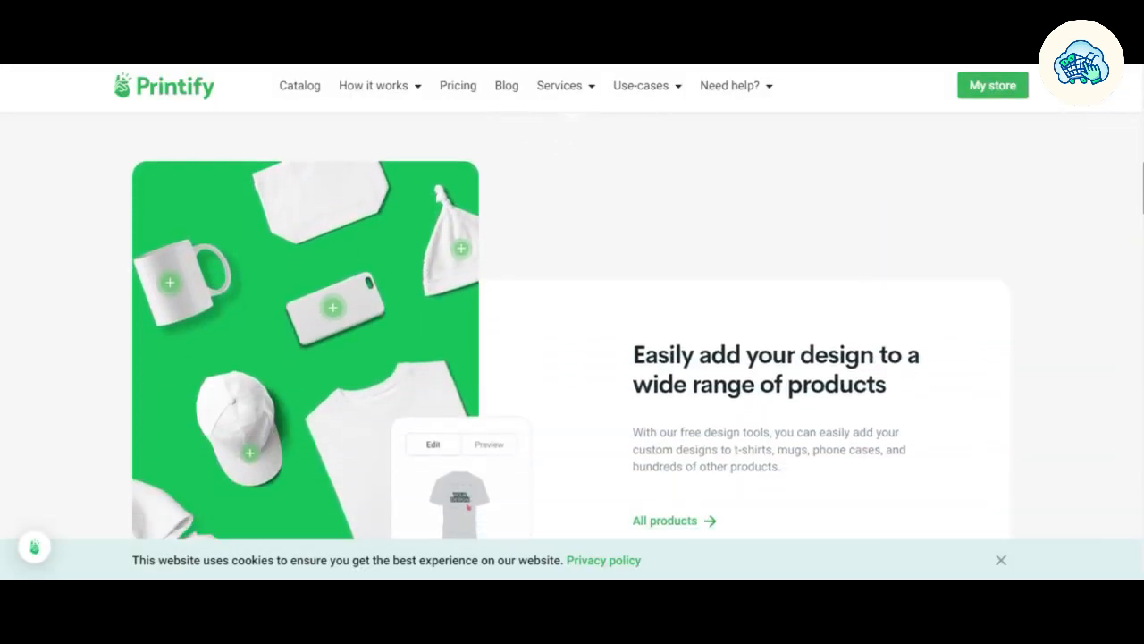
scroll(572, 313, "down", 1)
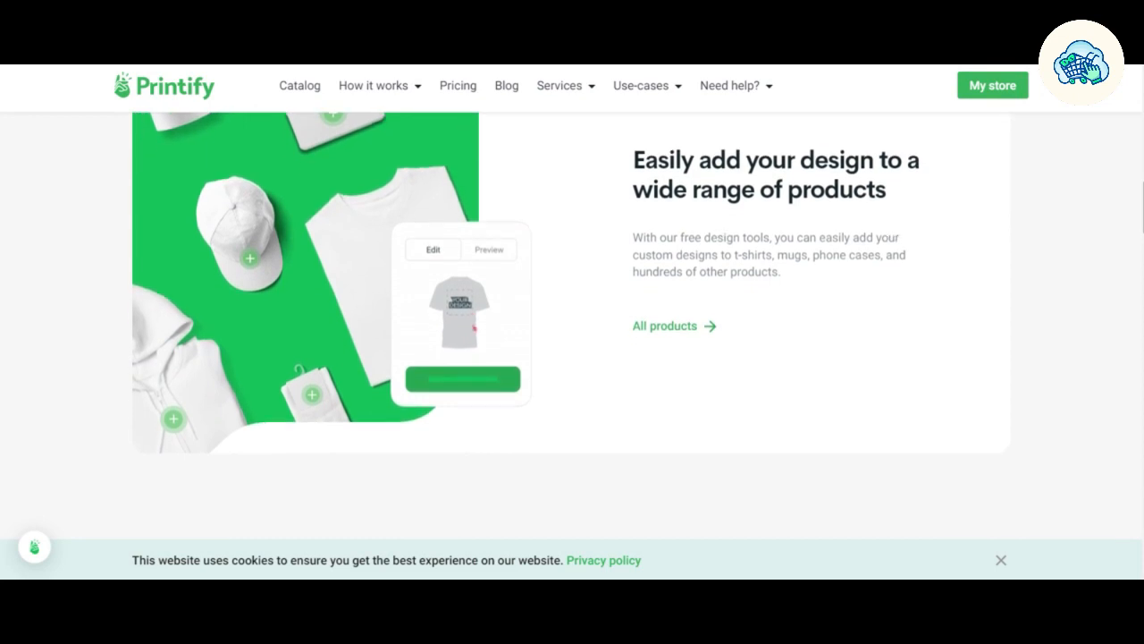
left_click(975, 86)
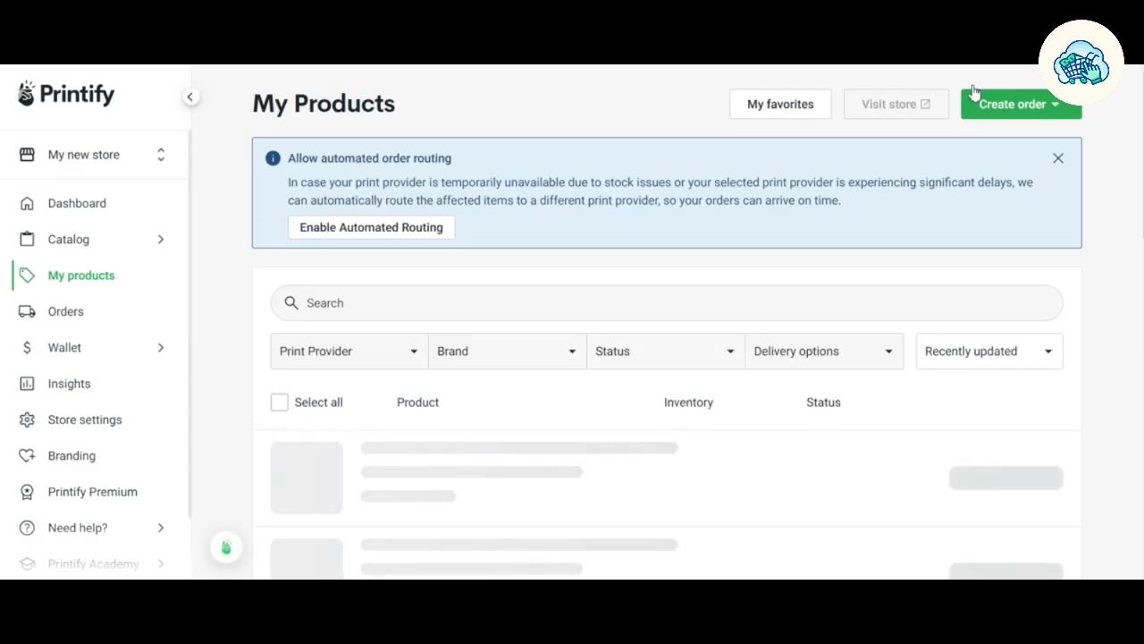
Open the Pillows & Covers category within the catalog's Home & Living section.
left_click(165, 241)
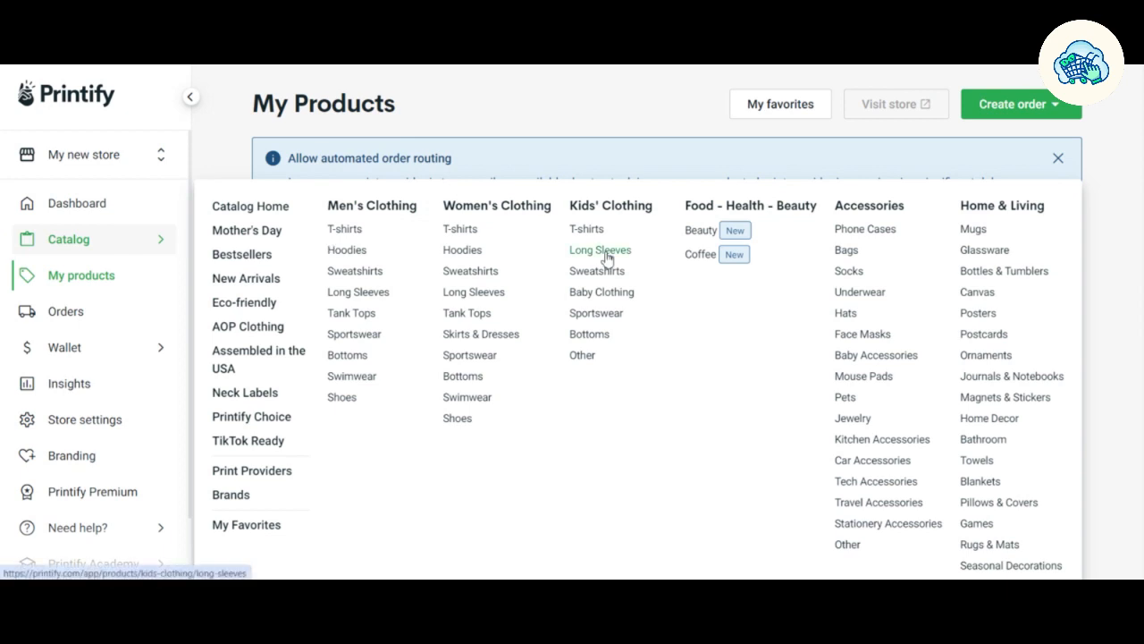
left_click(972, 208)
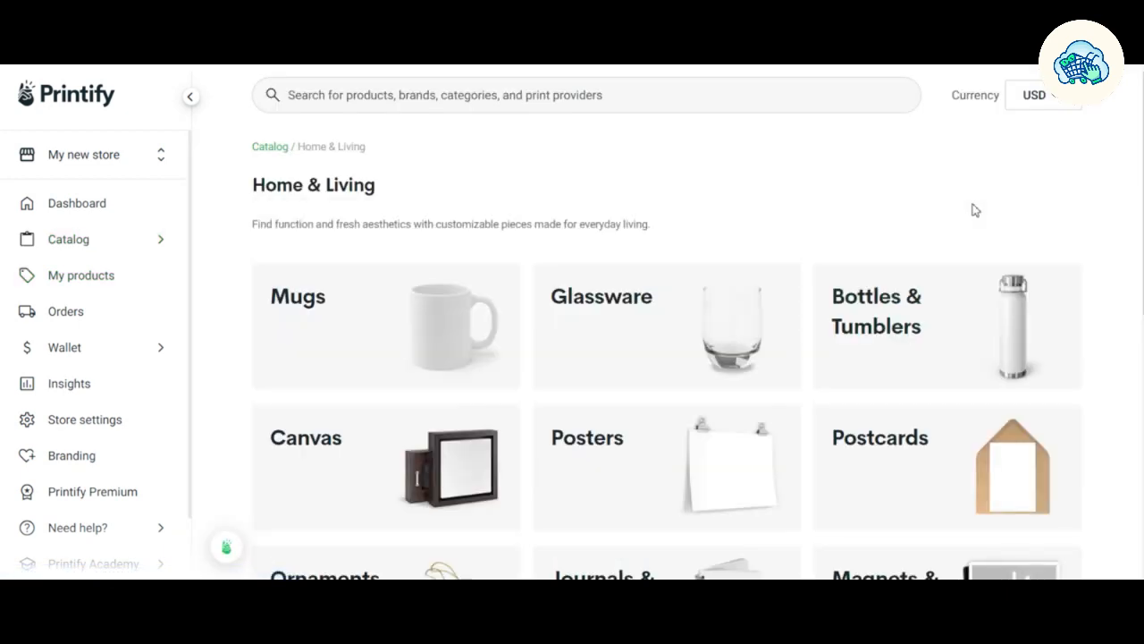
scroll(667, 357, "down", 4)
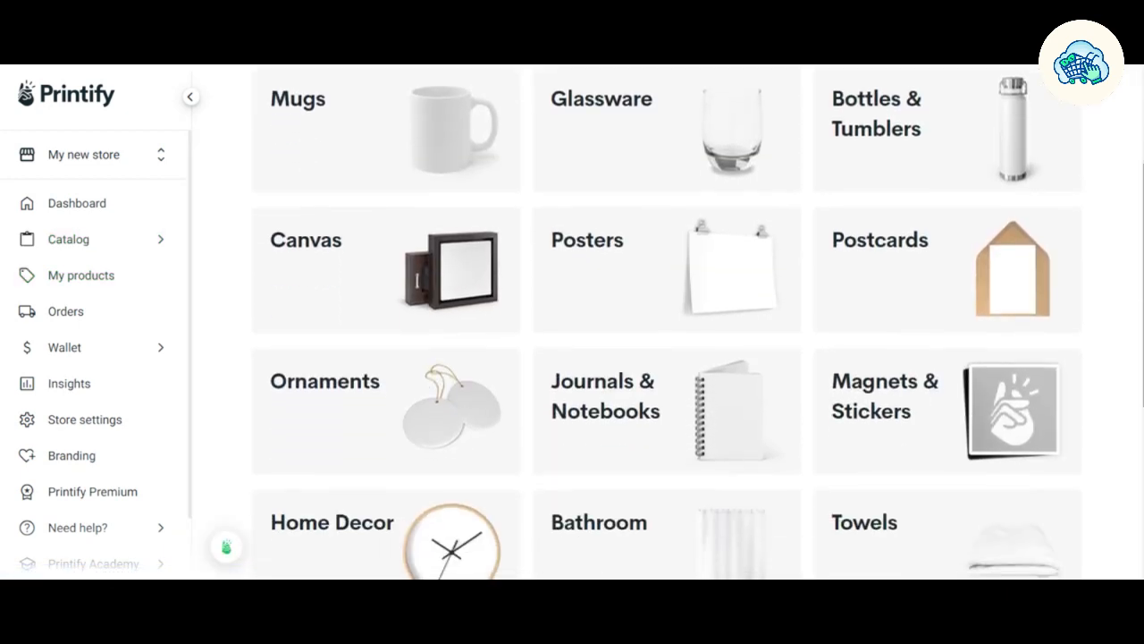
scroll(666, 358, "down", 1)
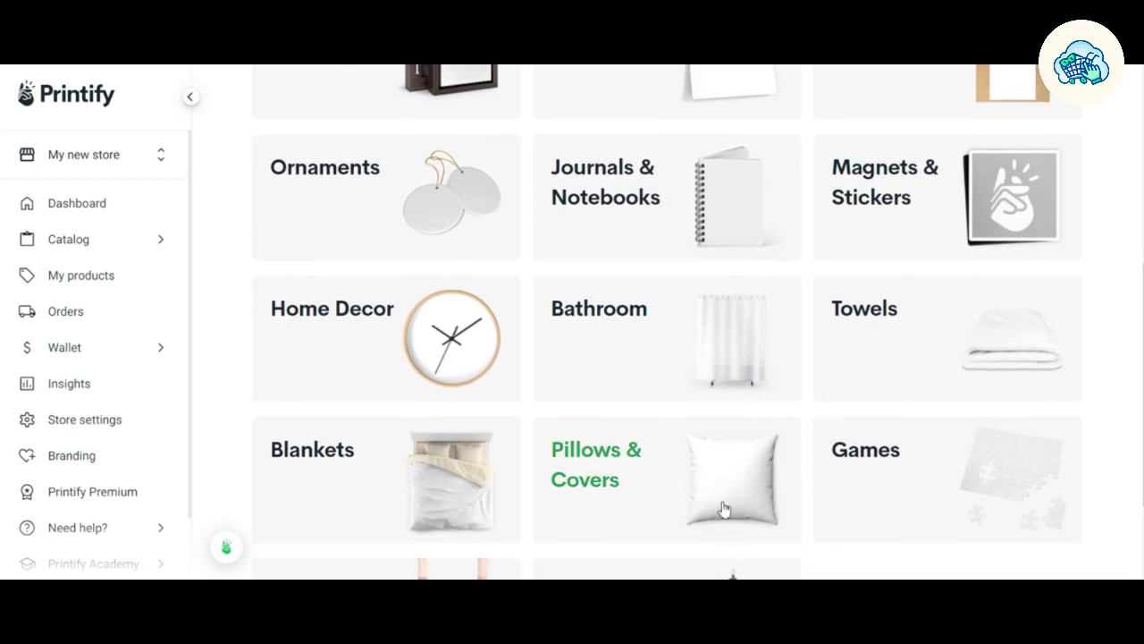
left_click(724, 507)
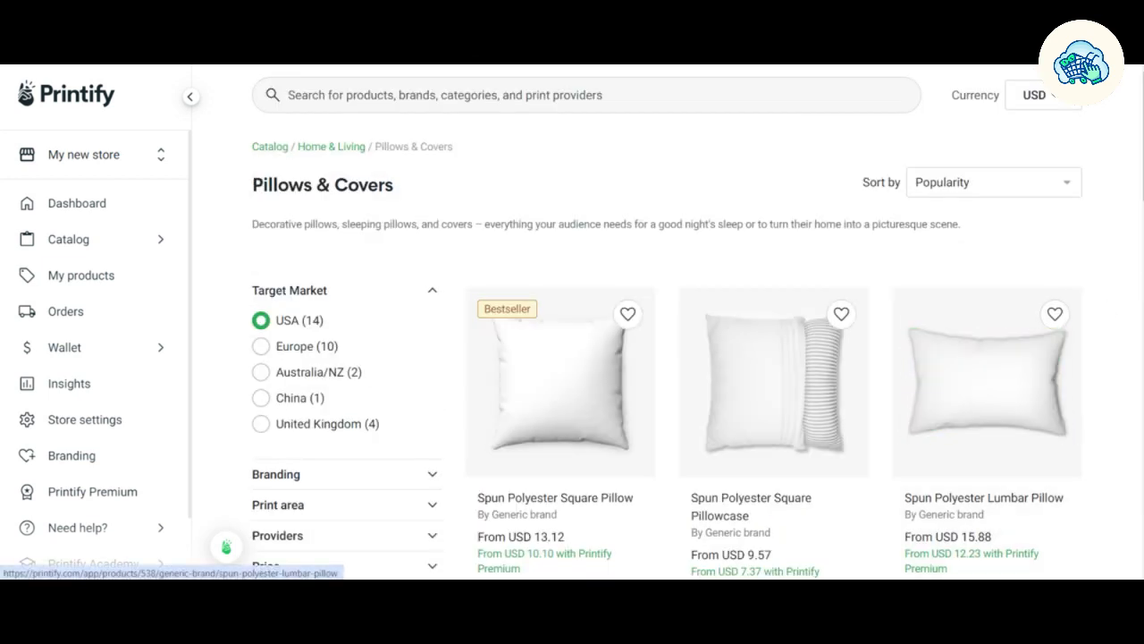
Open the bestselling Spun Polyester Square Pillow and show its dark "Your Design" sample image.
scroll(573, 299, "down", 2)
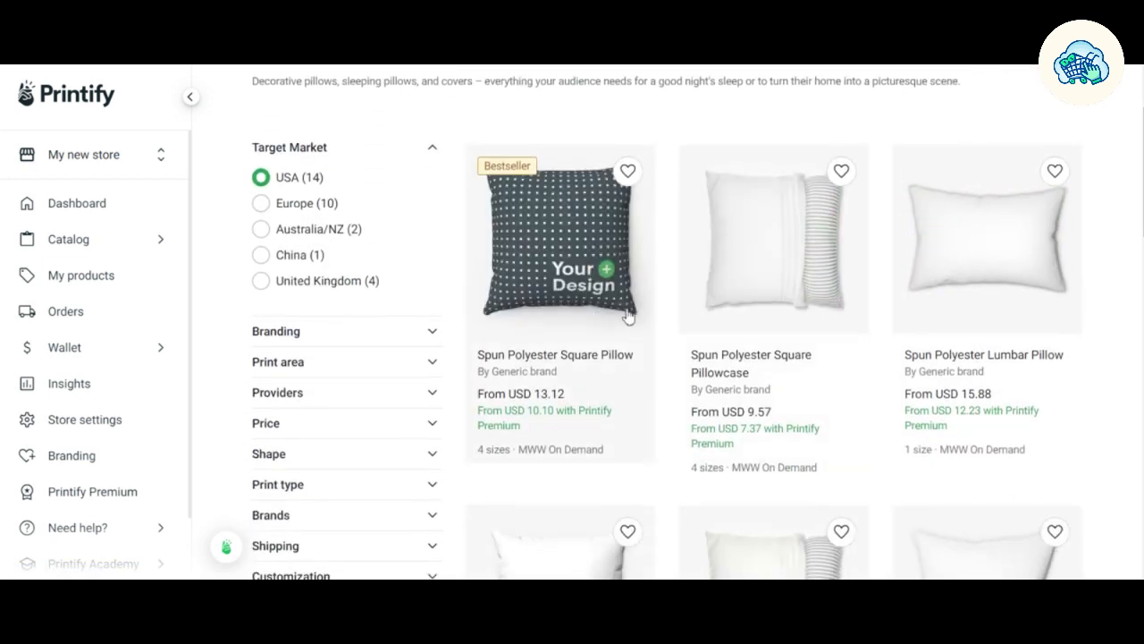
left_click(573, 298)
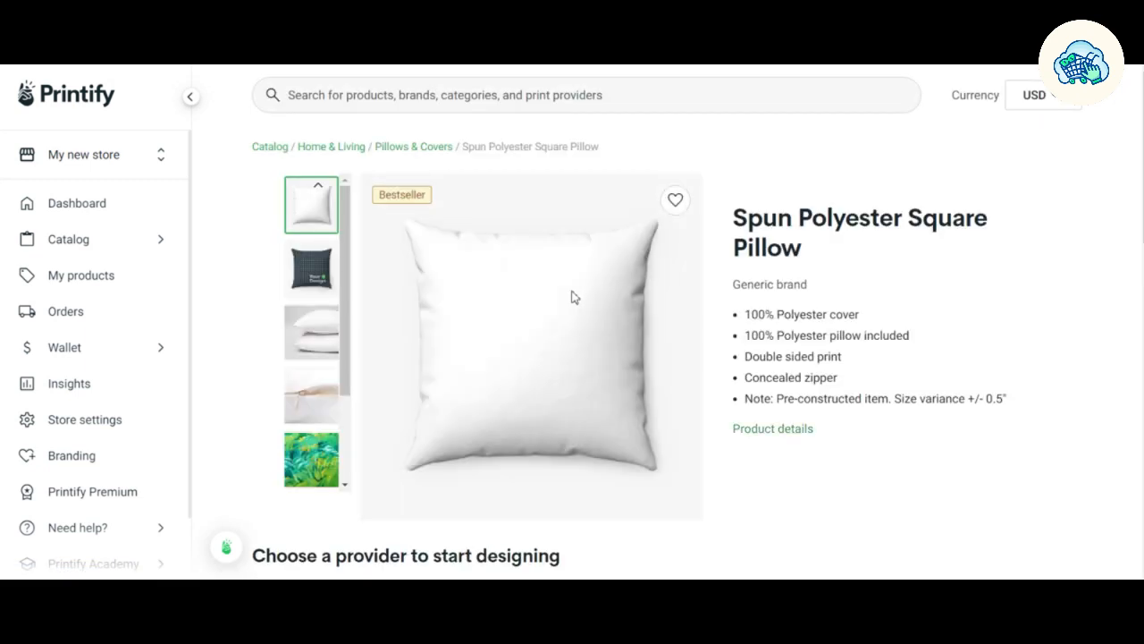
left_click(320, 293)
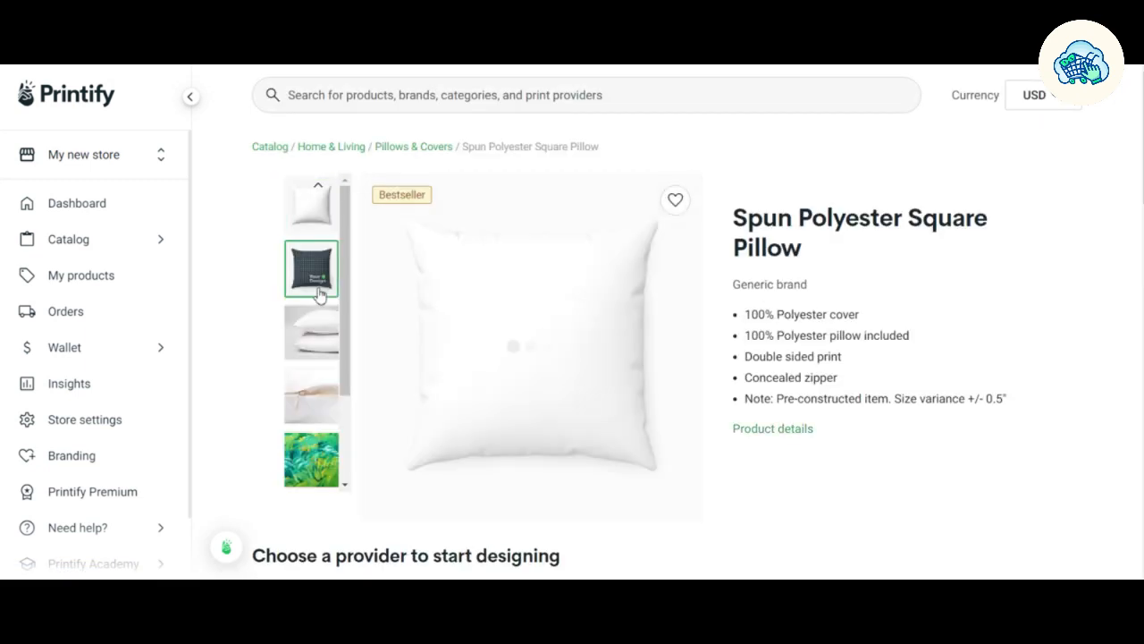
Review the pillow's provider, features and size guide, and start designing it with MWW On Demand.
scroll(573, 322, "down", 4)
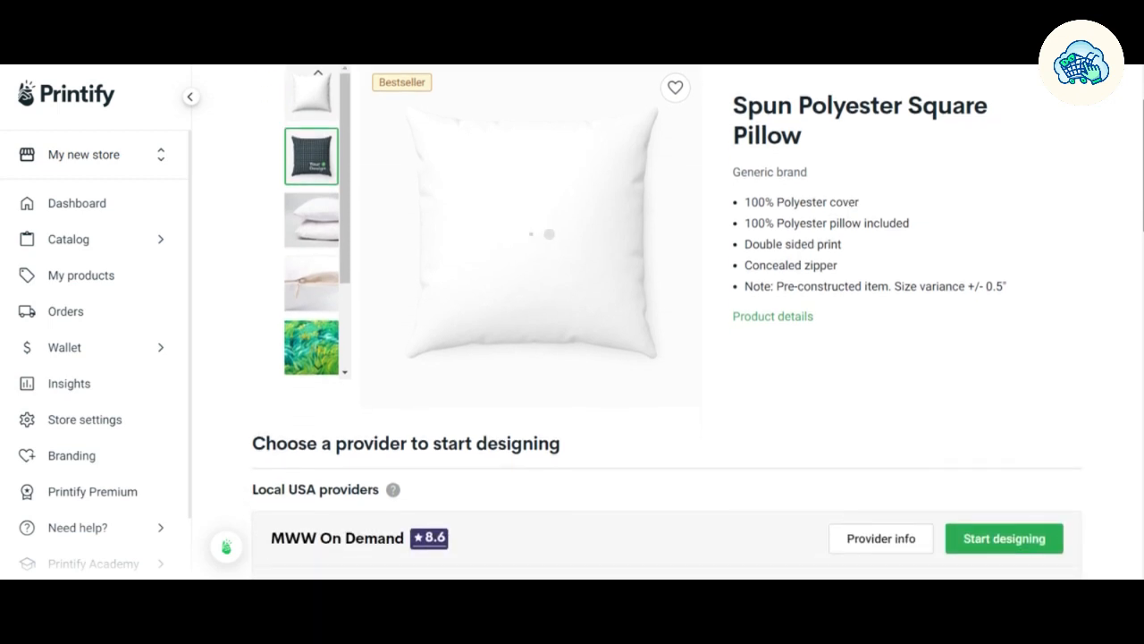
scroll(667, 321, "down", 3)
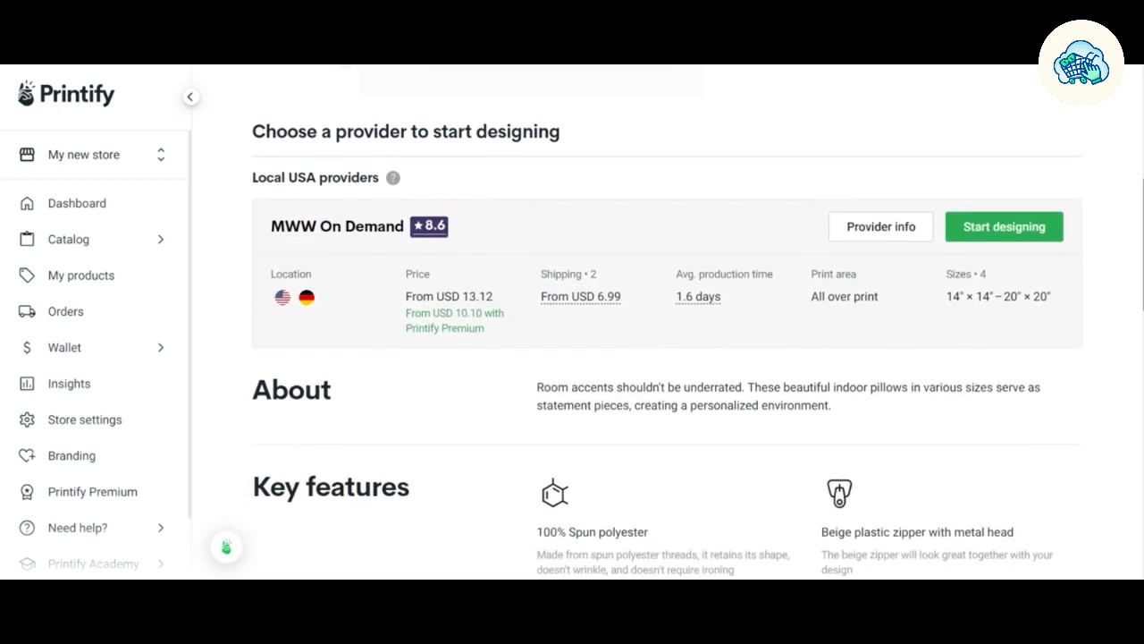
scroll(667, 322, "down", 4)
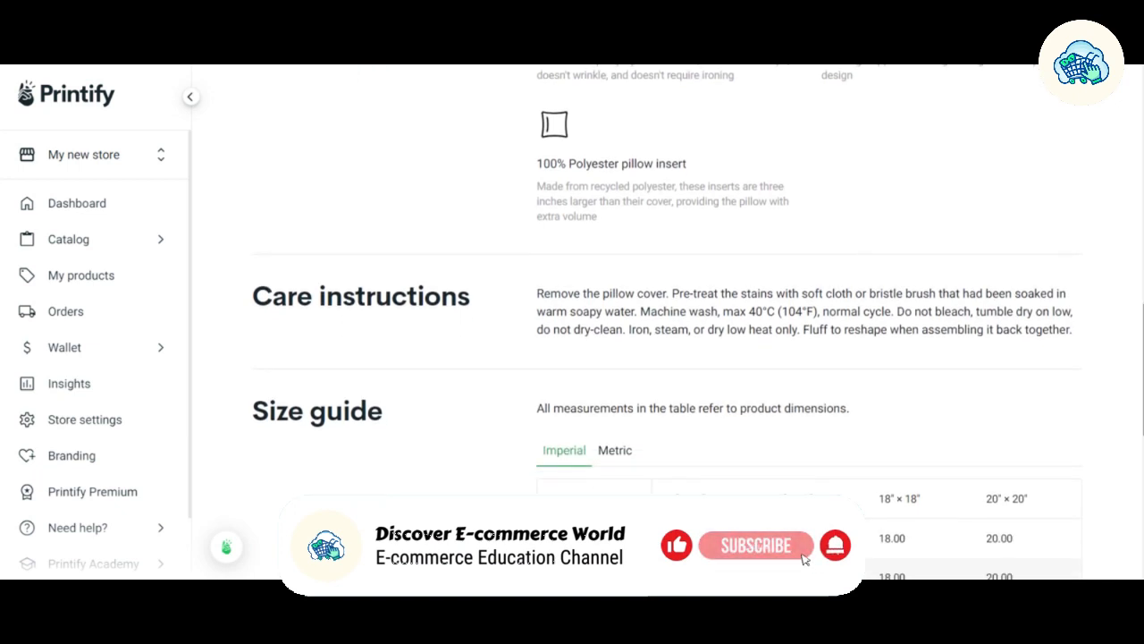
scroll(1139, 308, "up", 2)
scroll(1139, 308, "up", 4)
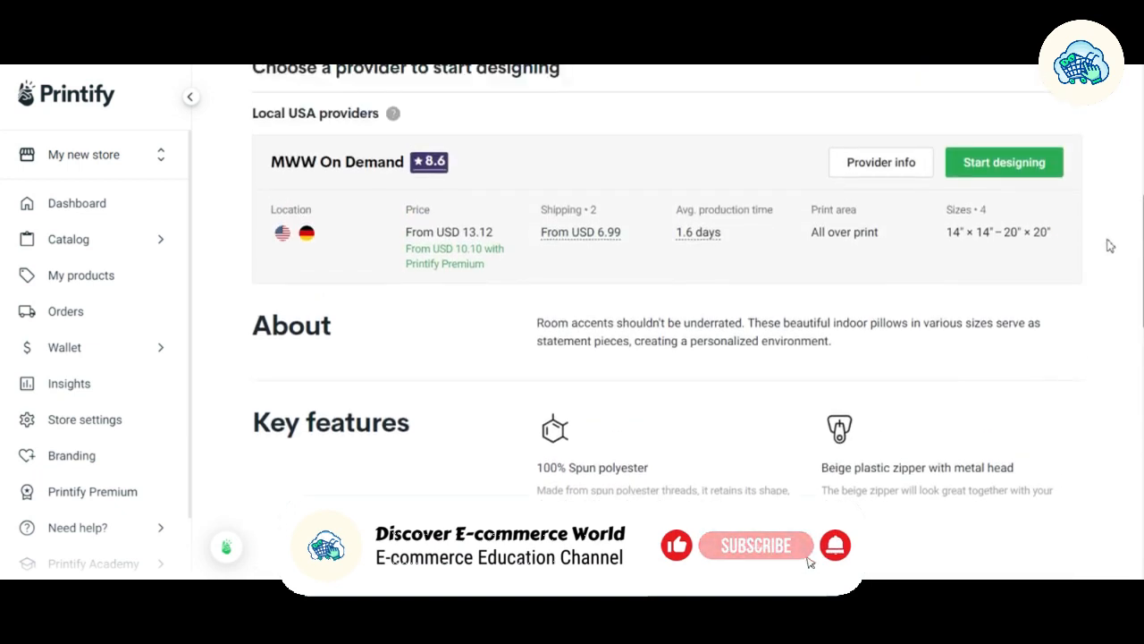
scroll(1100, 215, "up", 2)
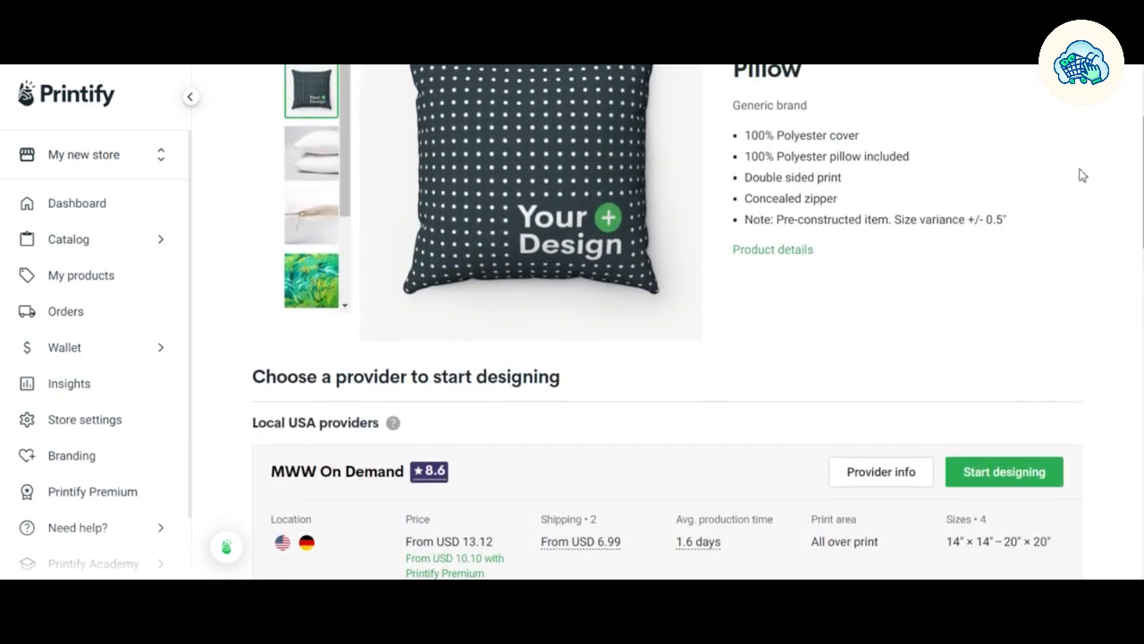
left_click(974, 480)
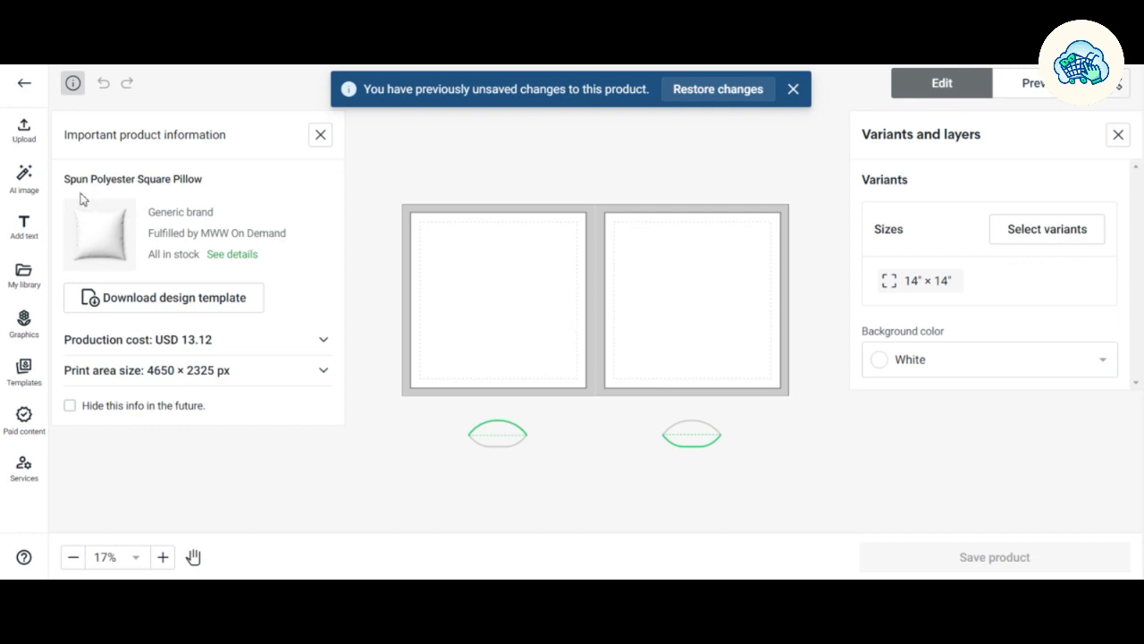
Upload Dont Duck With Me.png from the device and fit it, scaled down and vertically centered, inside the left pillow panel.
left_click(27, 134)
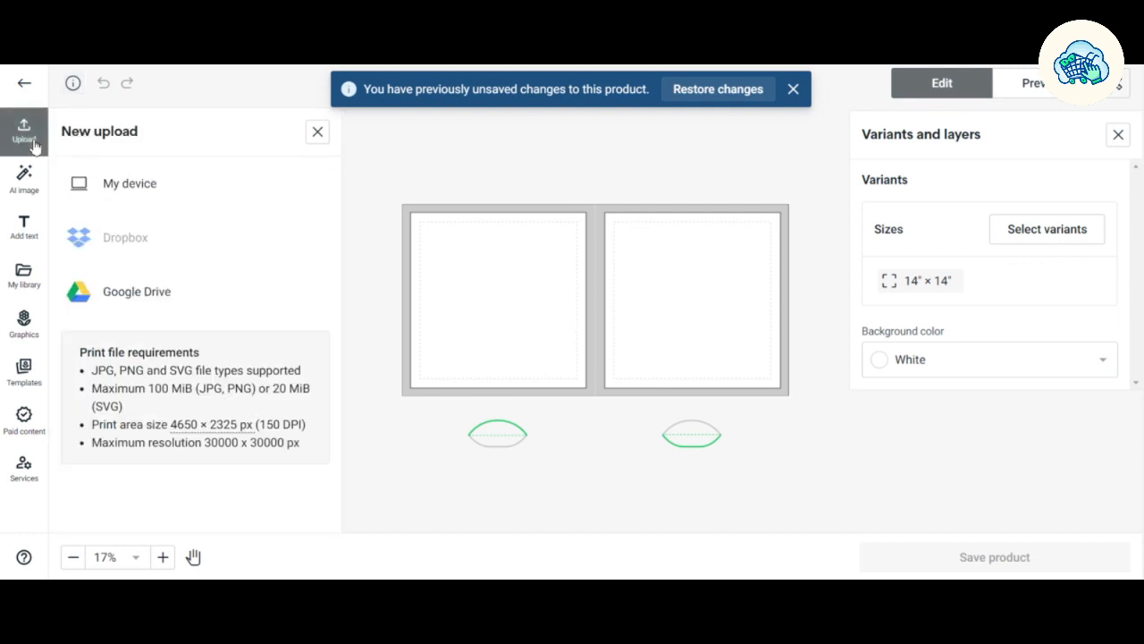
left_click(94, 179)
left_click(338, 131)
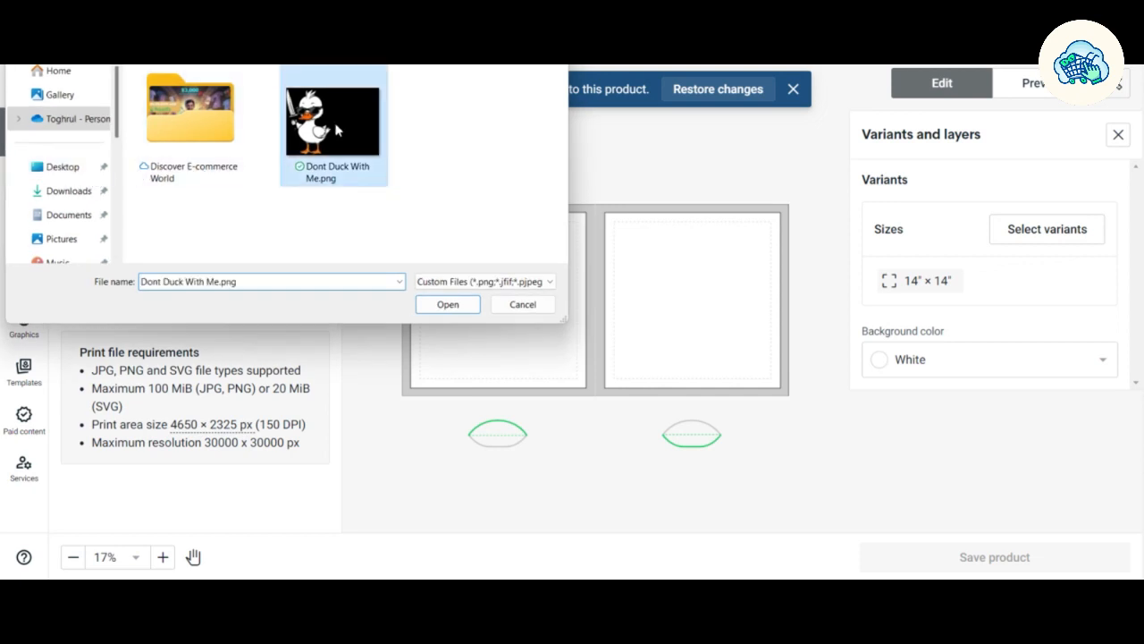
double_click(338, 131)
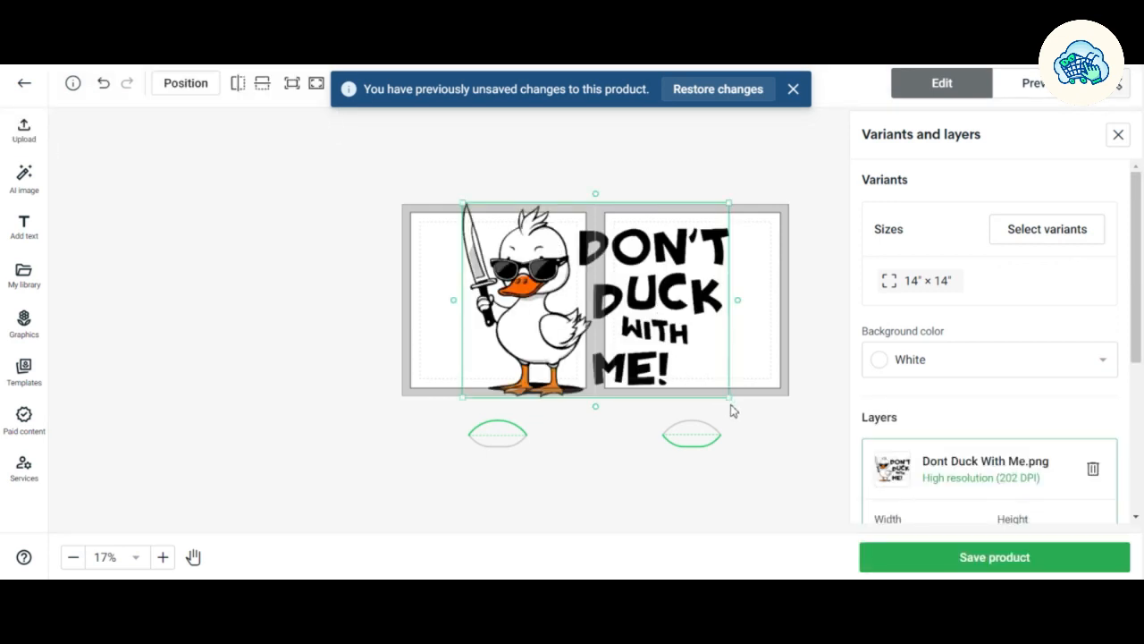
left_click_drag(702, 394, 581, 350)
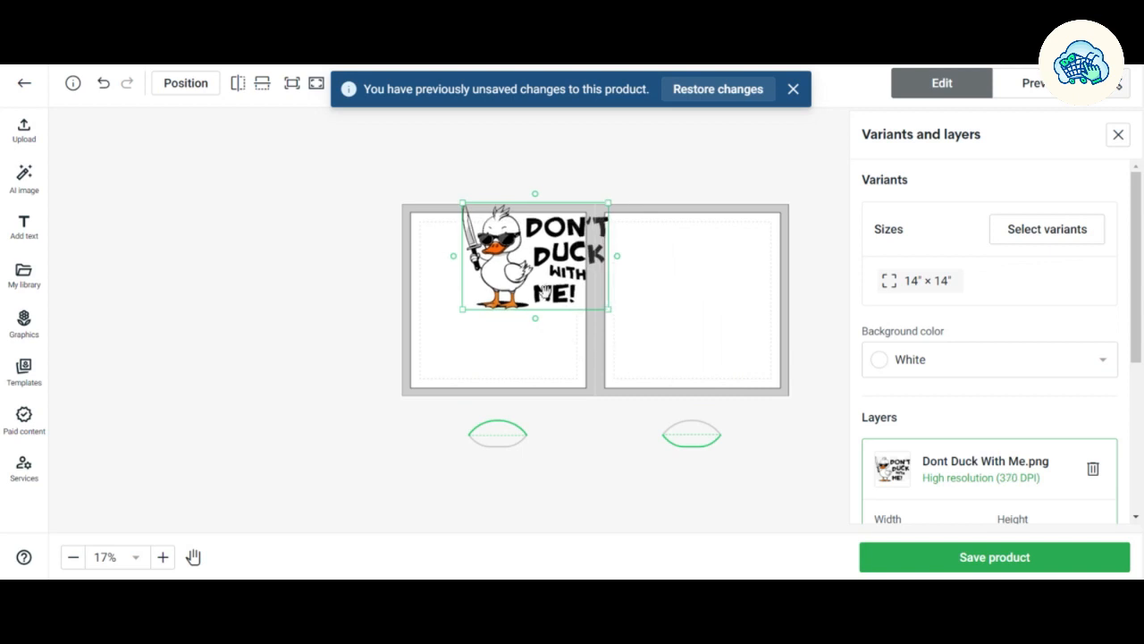
left_click_drag(545, 292, 511, 337)
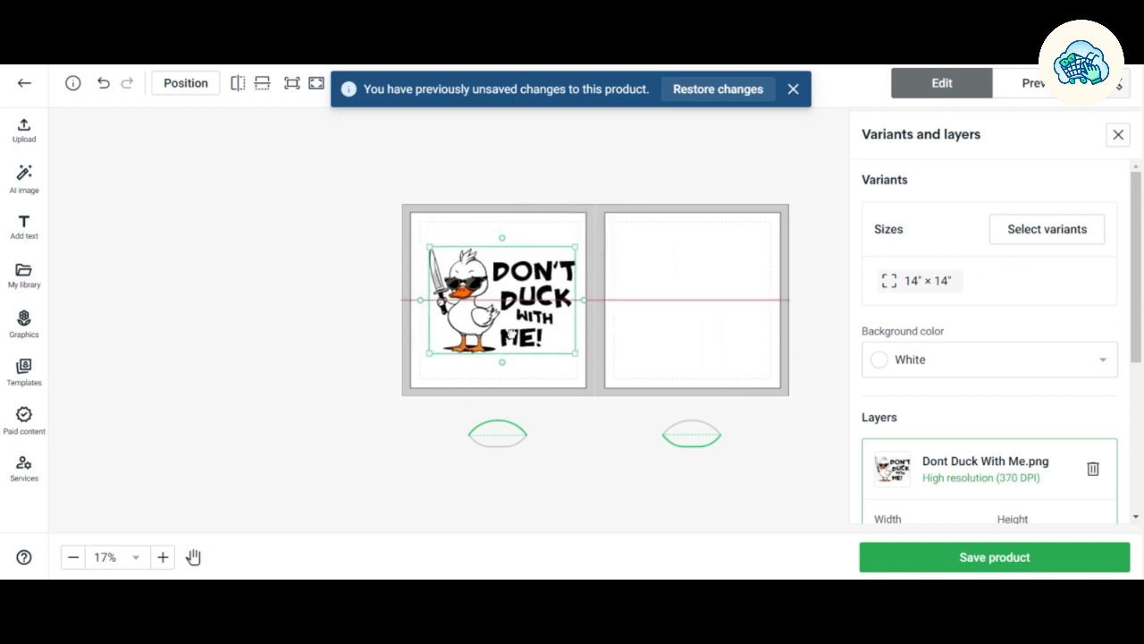
Try Green as the pillow's background color, and change it to Yellow.
left_click(991, 359)
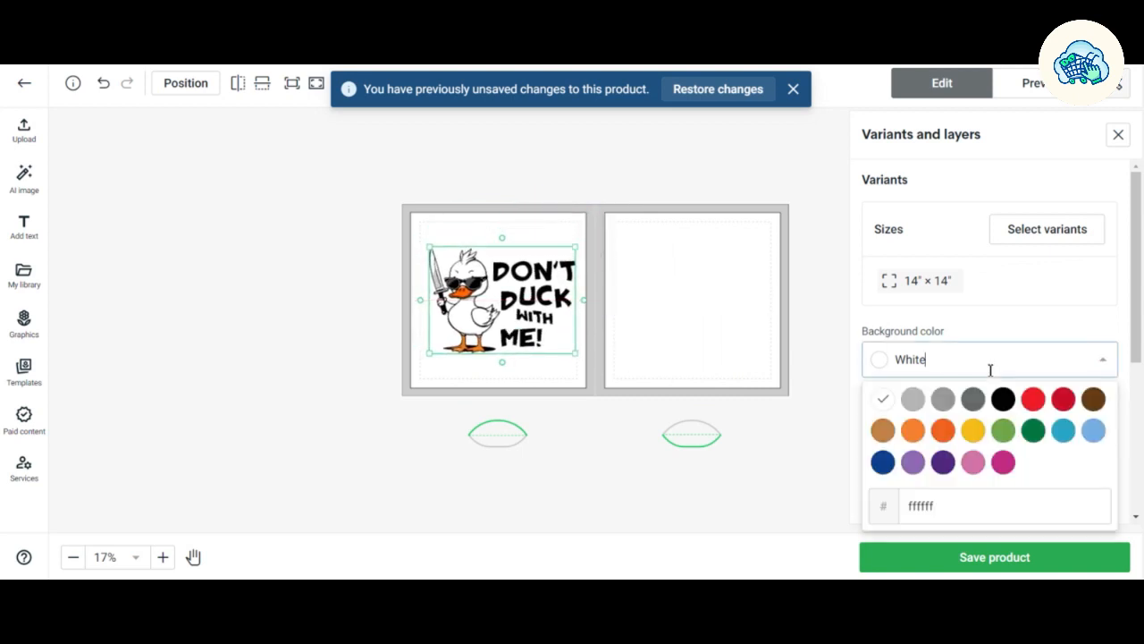
left_click(1001, 431)
left_click(1027, 363)
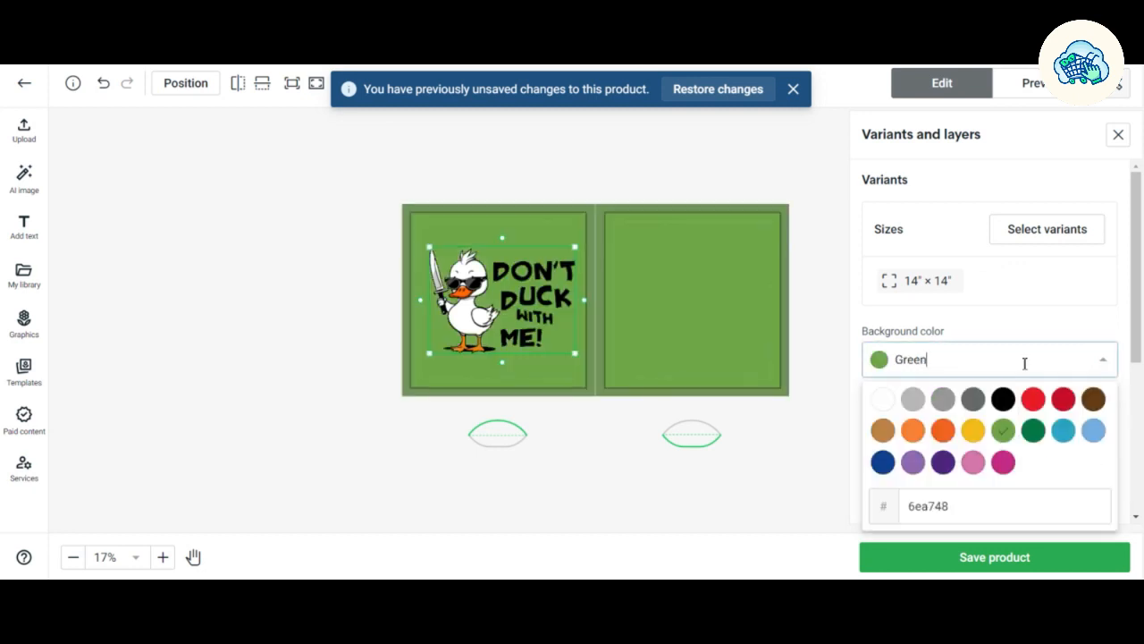
left_click(977, 436)
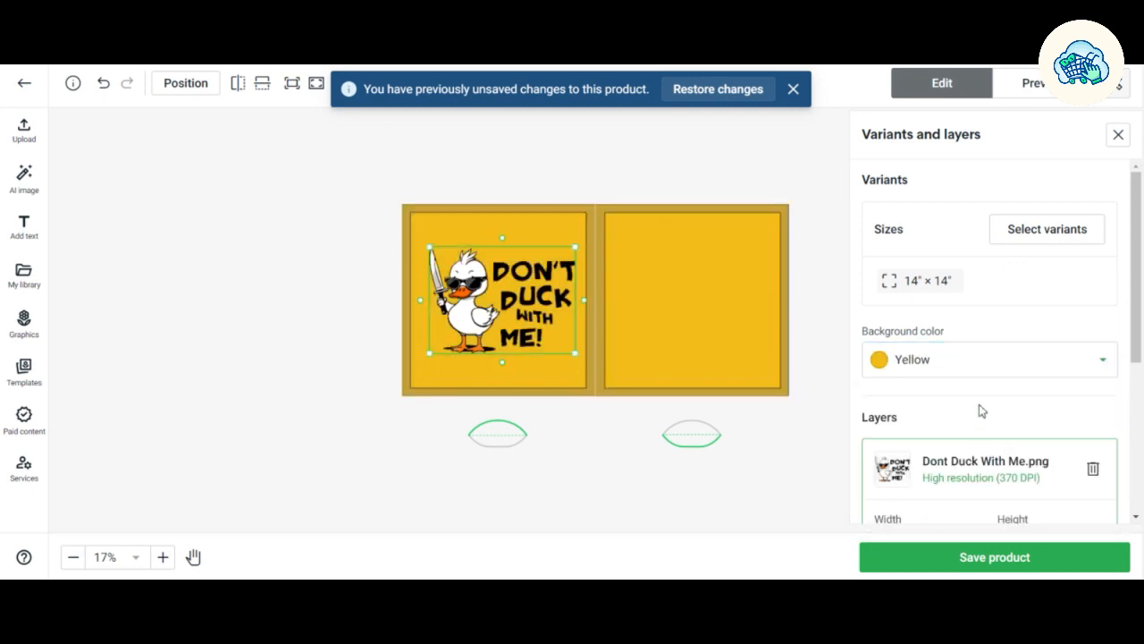
Try Red and Light pink as the pillow's background color, and return it to Yellow.
left_click(1001, 368)
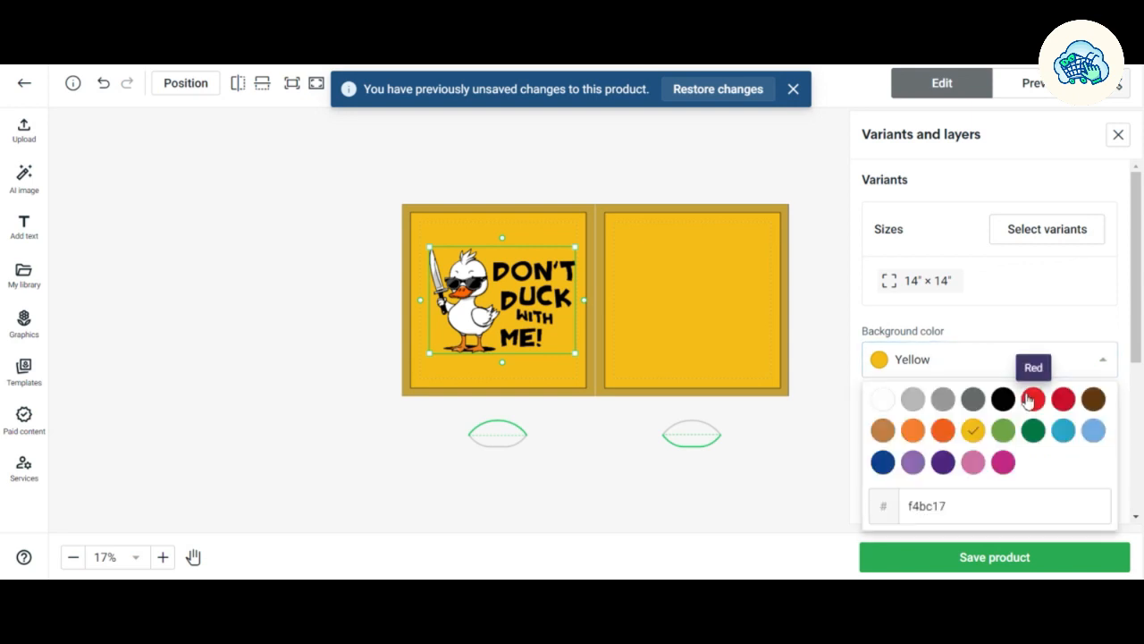
left_click(1026, 395)
left_click(1007, 360)
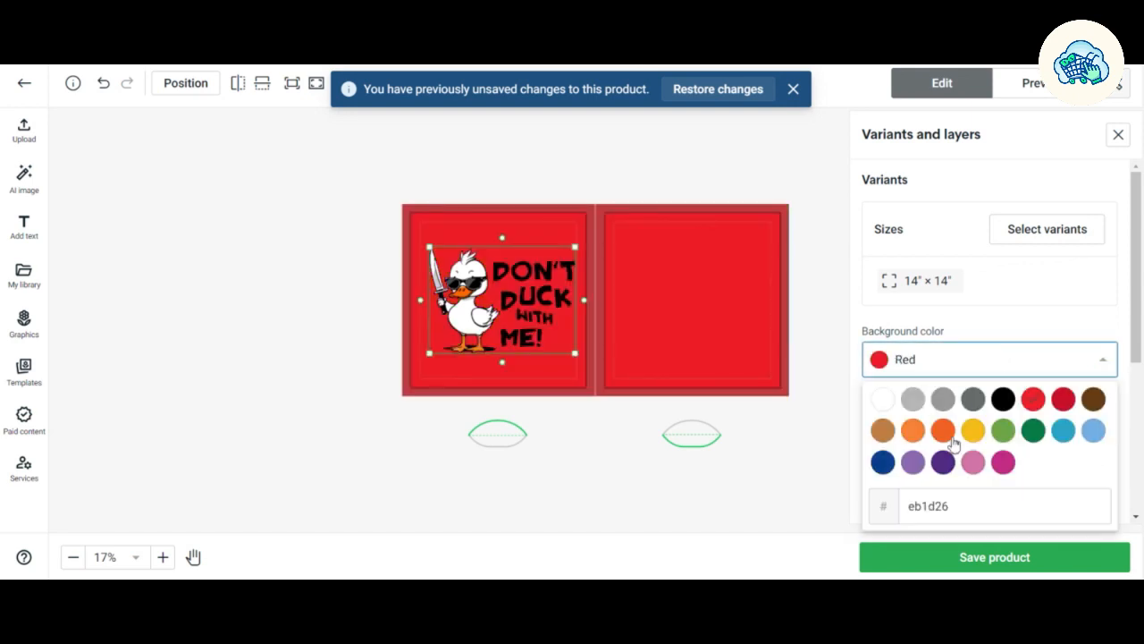
left_click(973, 461)
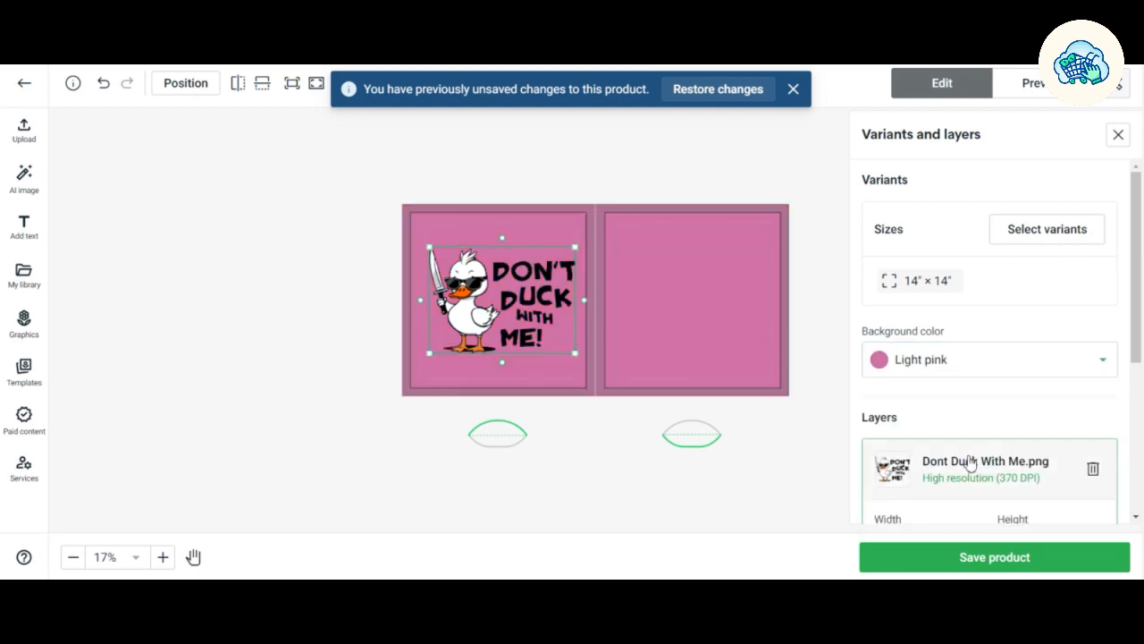
left_click(1001, 368)
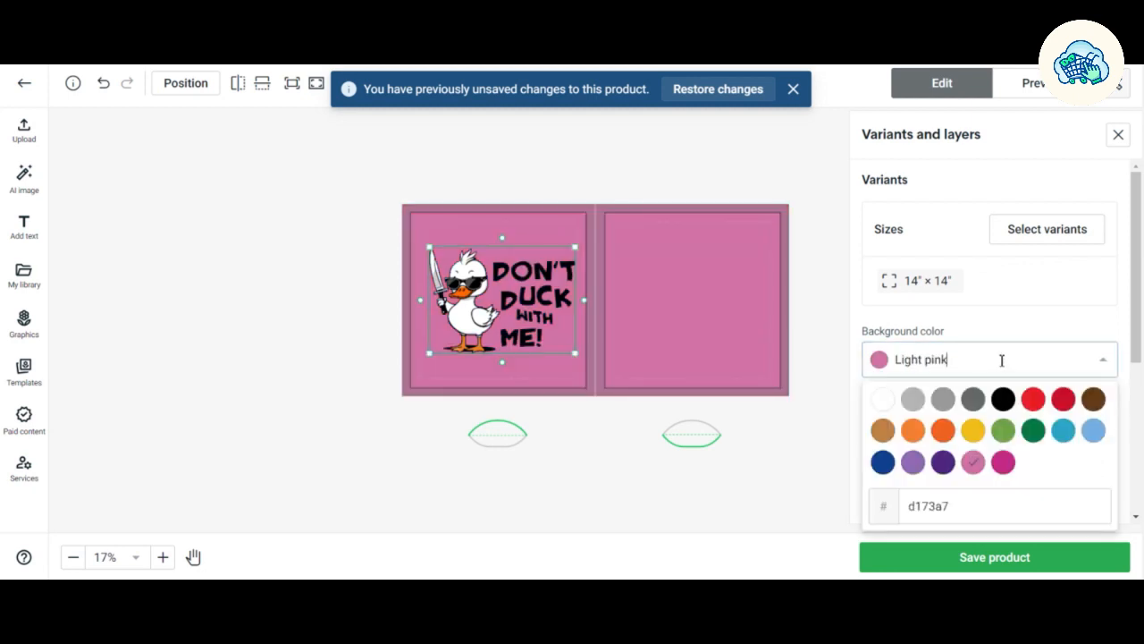
left_click(972, 429)
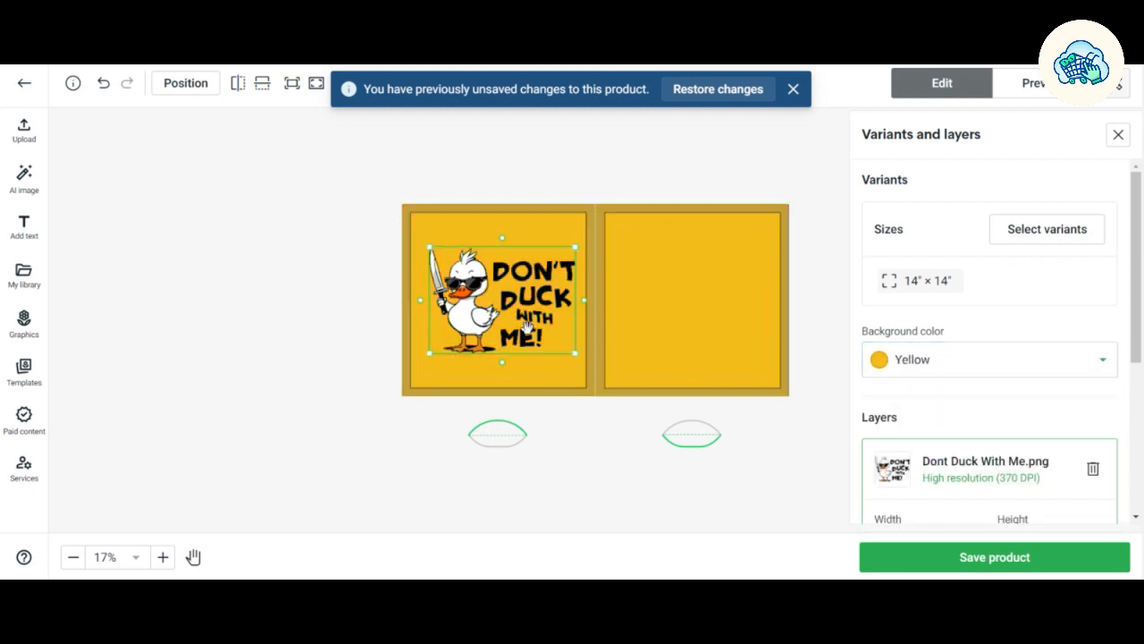
Nudge the duck design slightly left on the pillow's front panel, and preview the front, back and side mockups.
left_click_drag(527, 326, 527, 328)
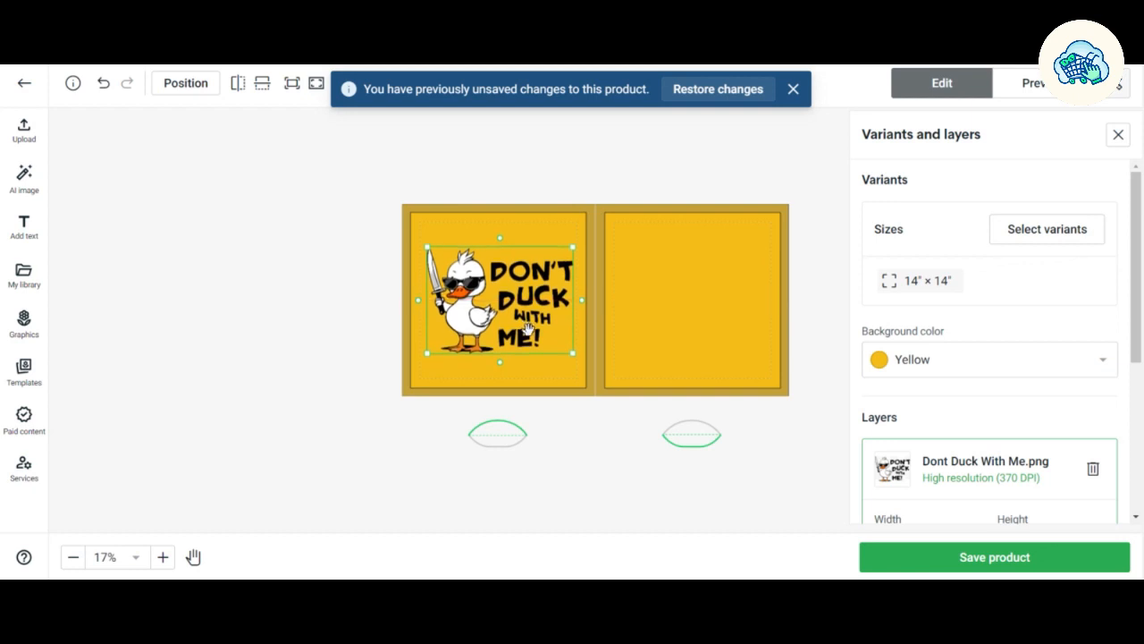
left_click(679, 307)
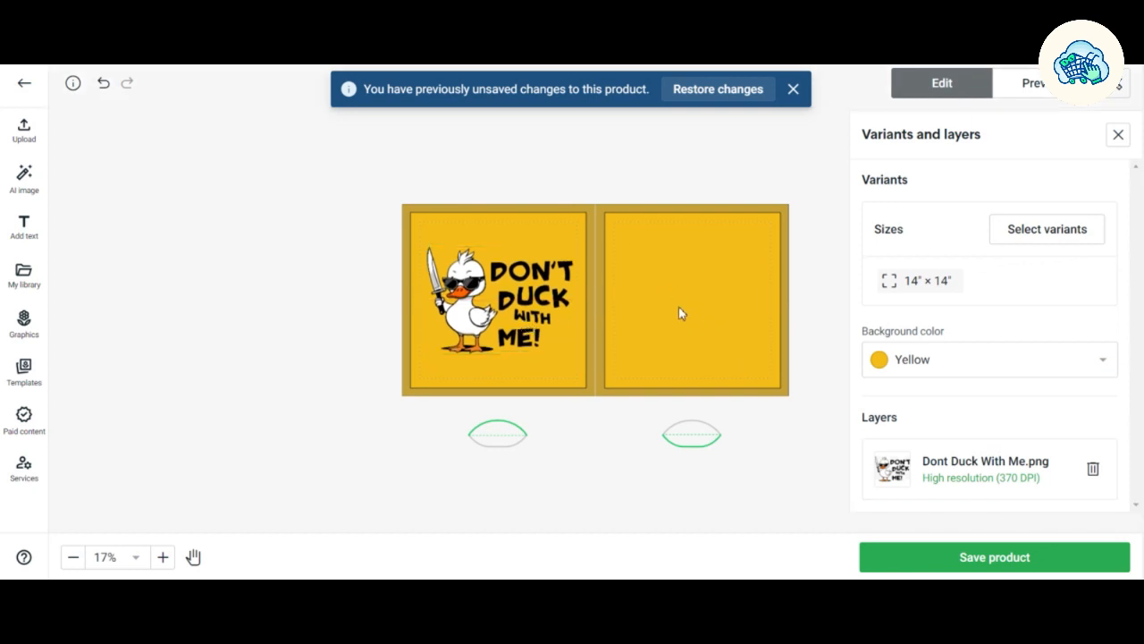
left_click(1045, 99)
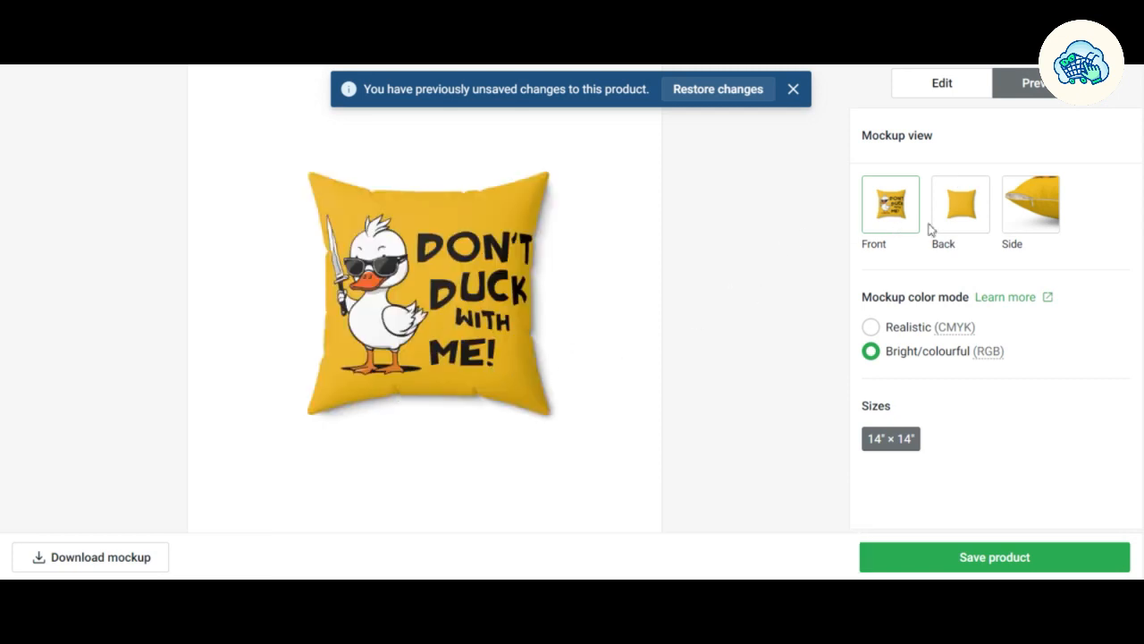
left_click(942, 224)
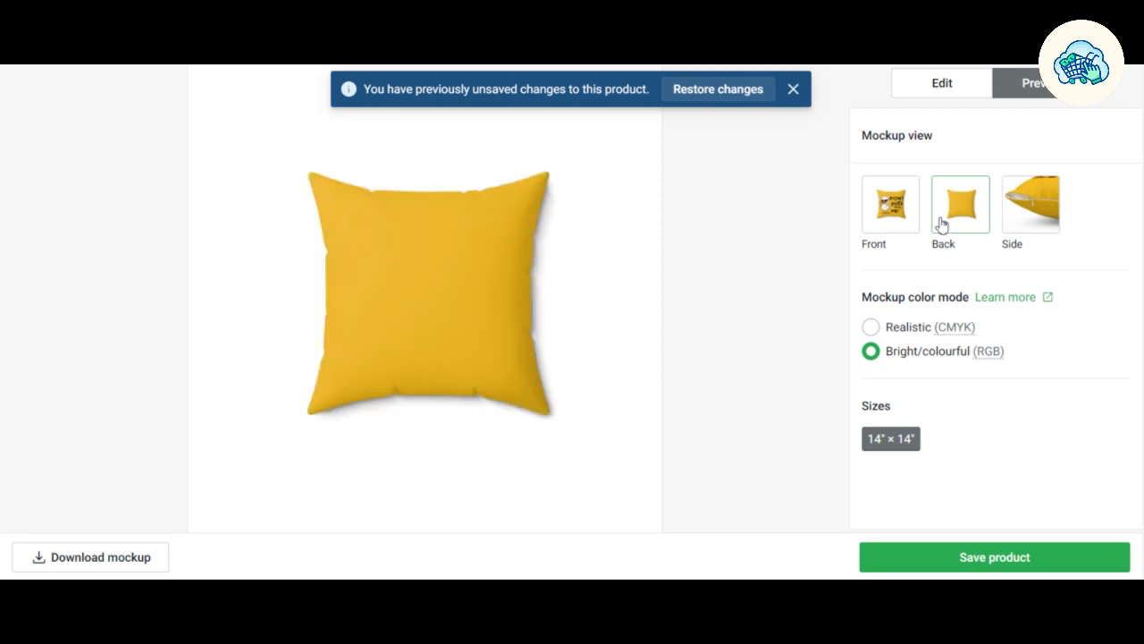
left_click(1038, 208)
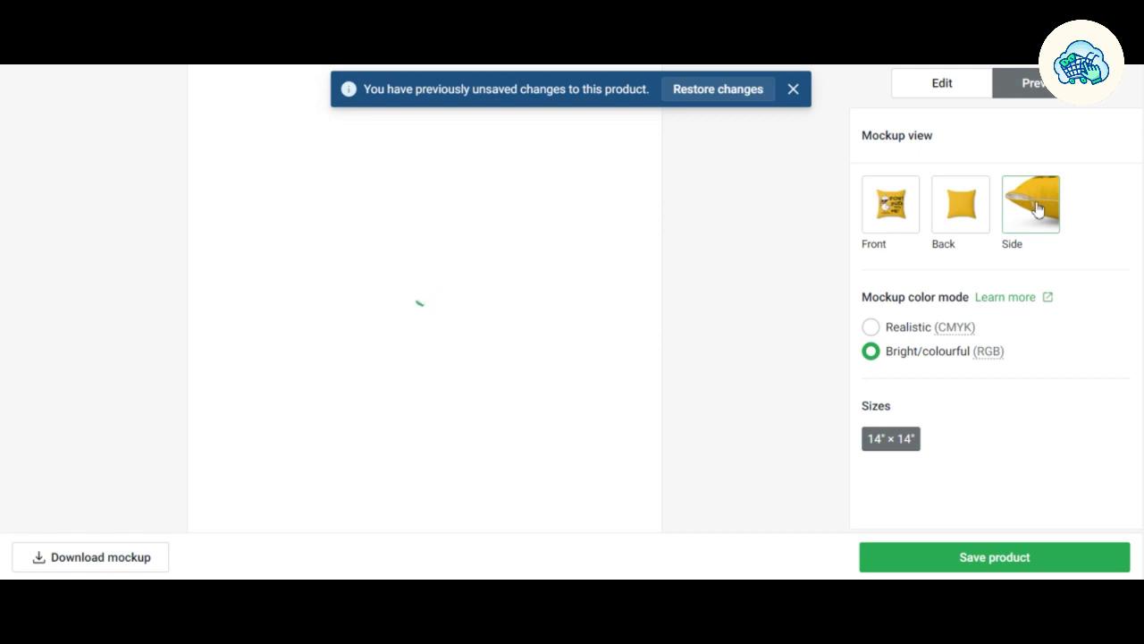
left_click(955, 89)
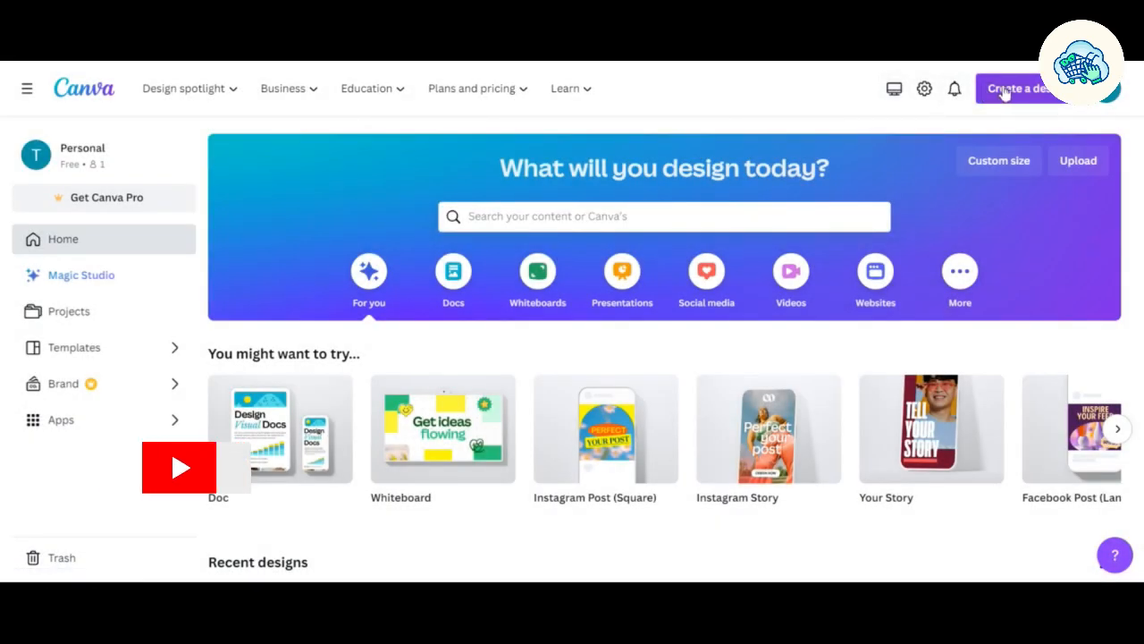
Switch to Canva, create a new Logo design, and place the uploaded Don't Duck With Me image on its page.
left_click(1004, 87)
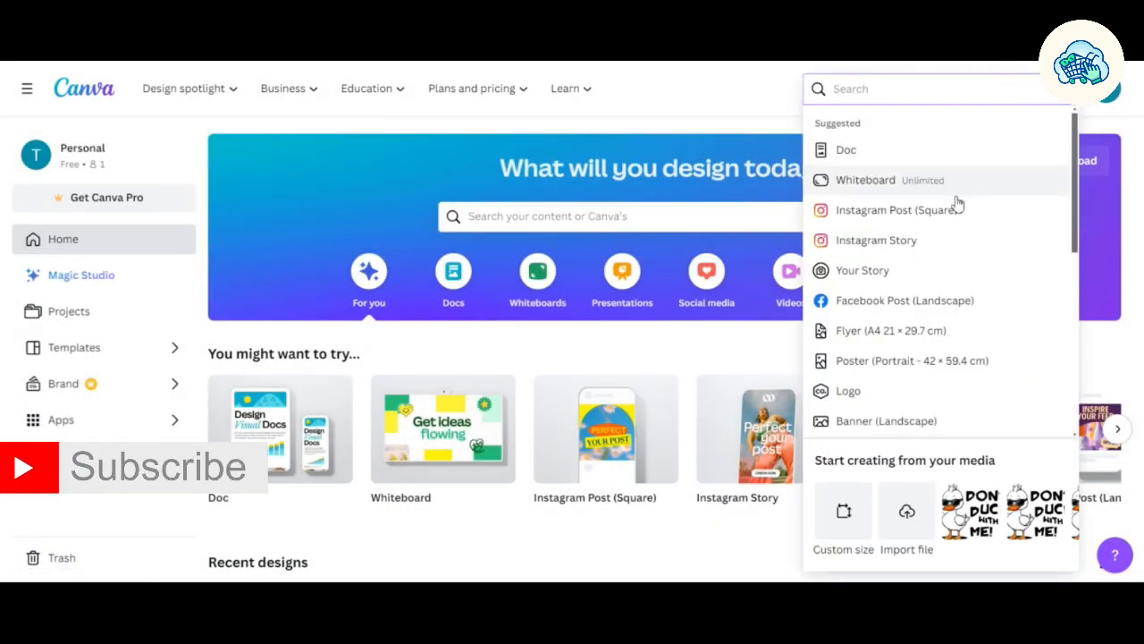
left_click(898, 391)
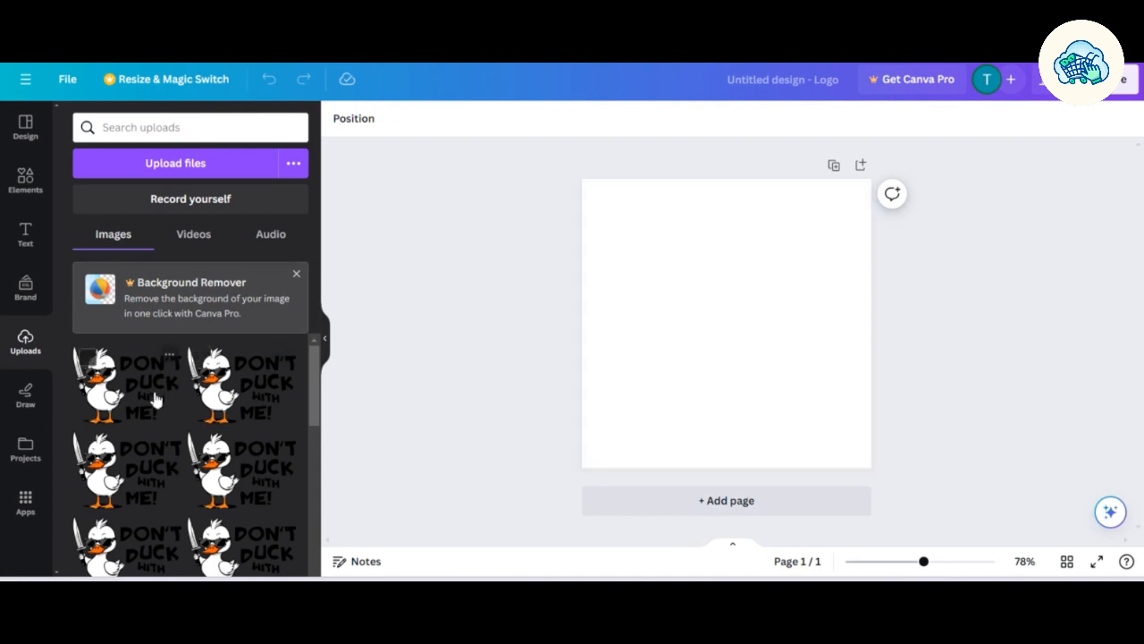
left_click(143, 401)
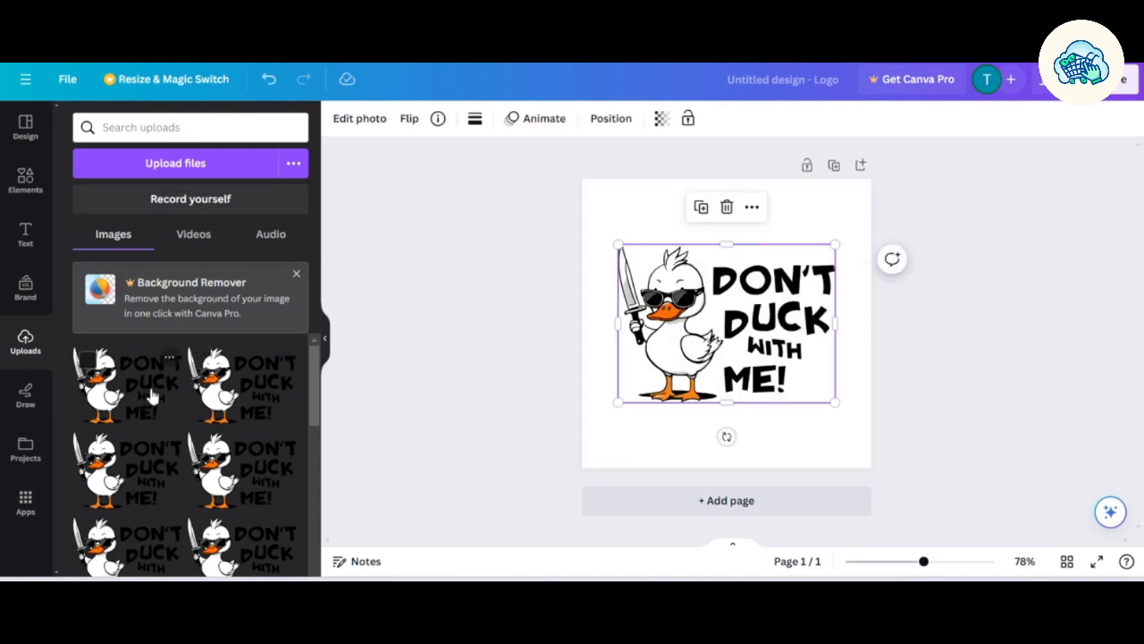
Set the page's background color to #F4BC17.
left_click(597, 427)
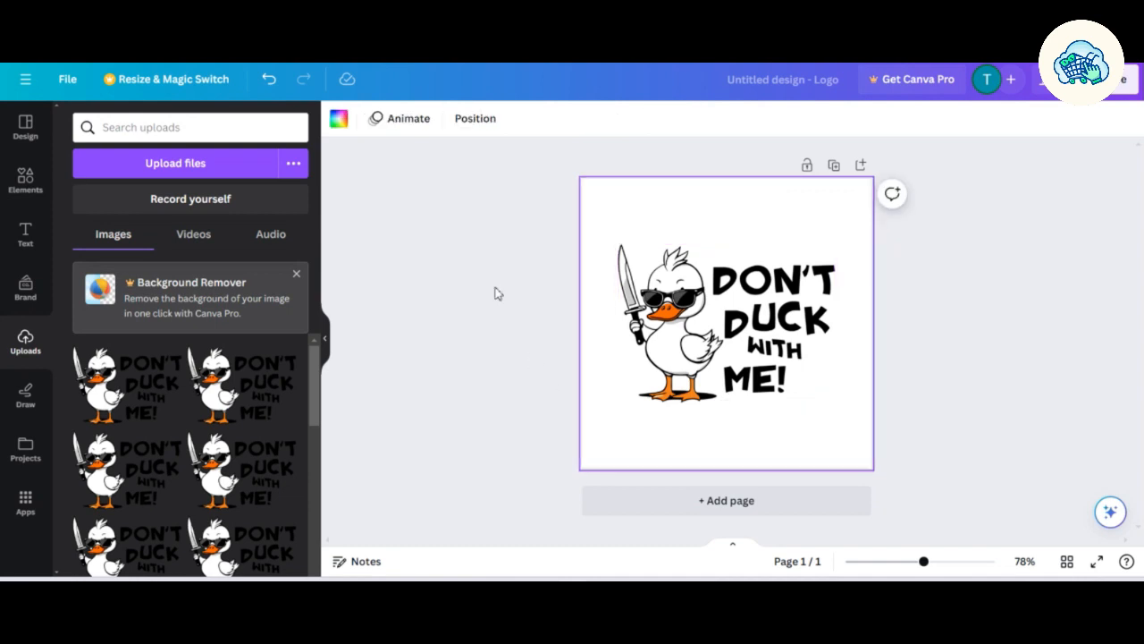
left_click(338, 120)
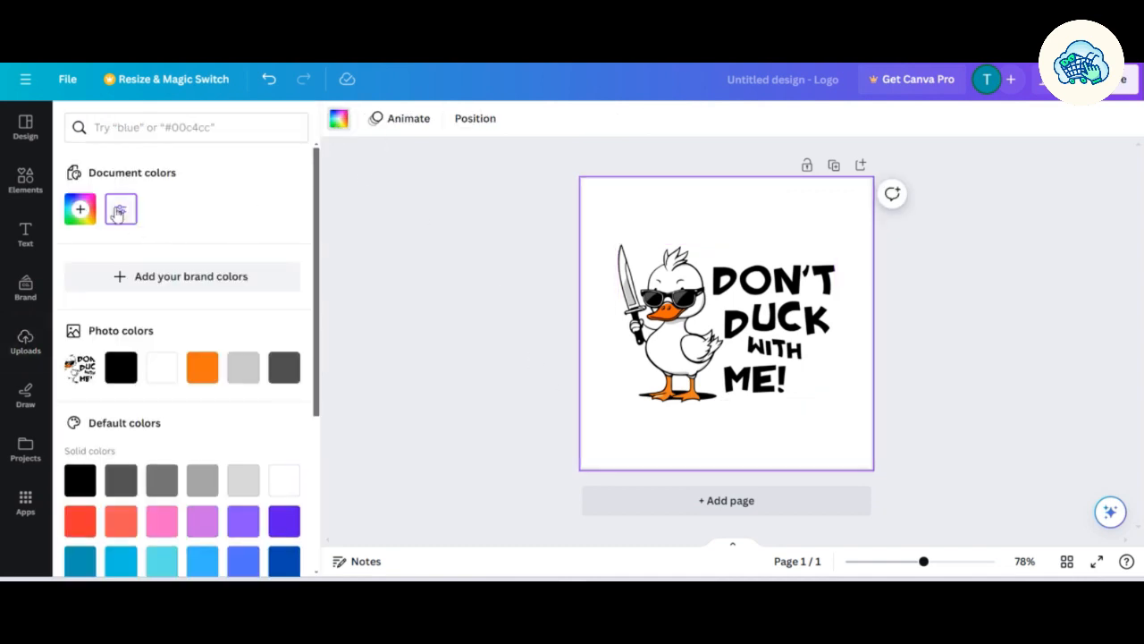
left_click(121, 209)
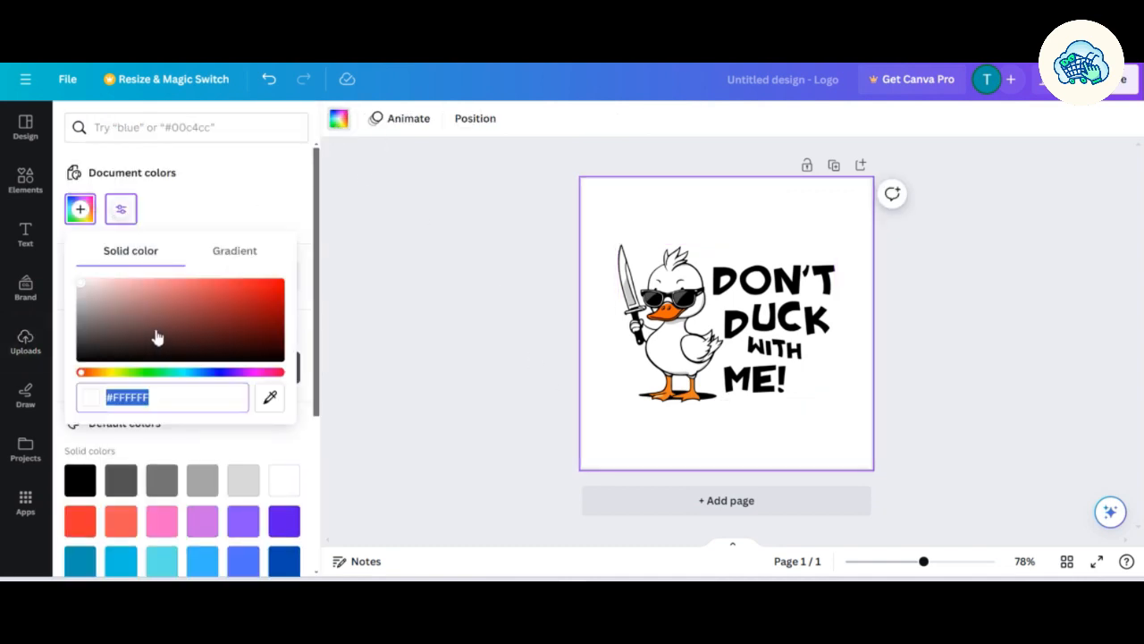
type("#F4")
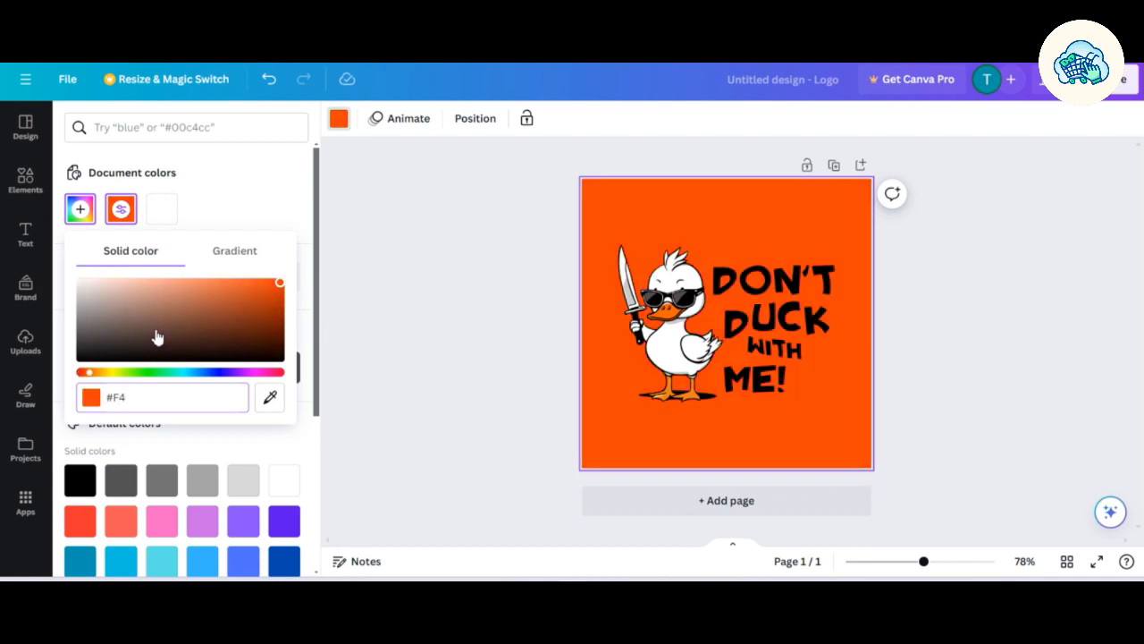
type("BC17")
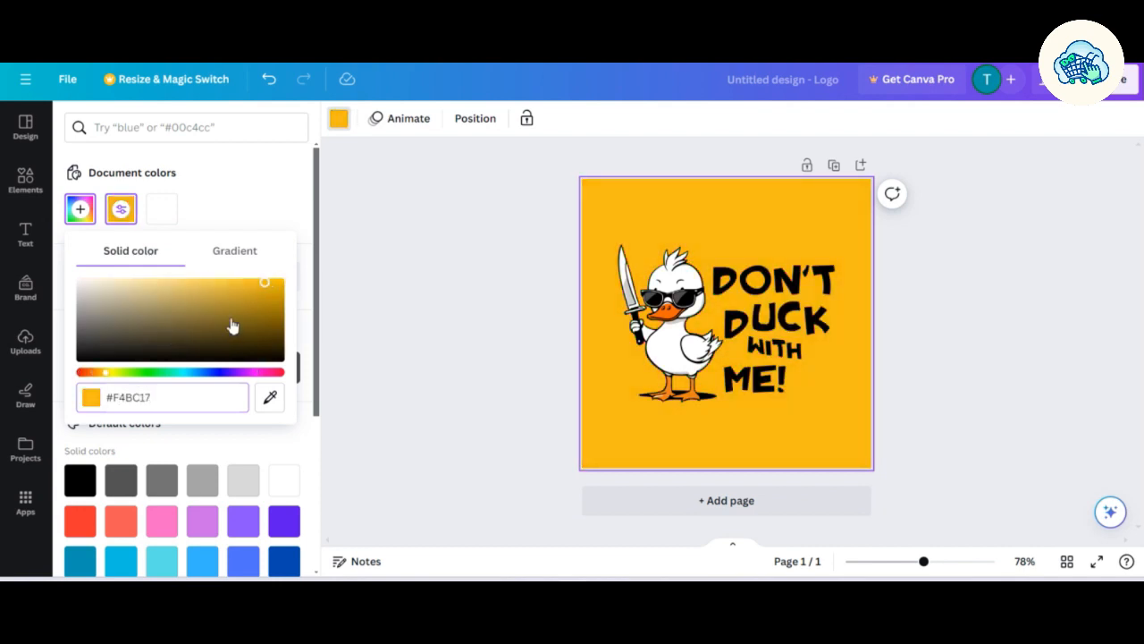
Crop most of the lettering off the right side of the image and move the remaining duck to the page's center.
left_click(712, 376)
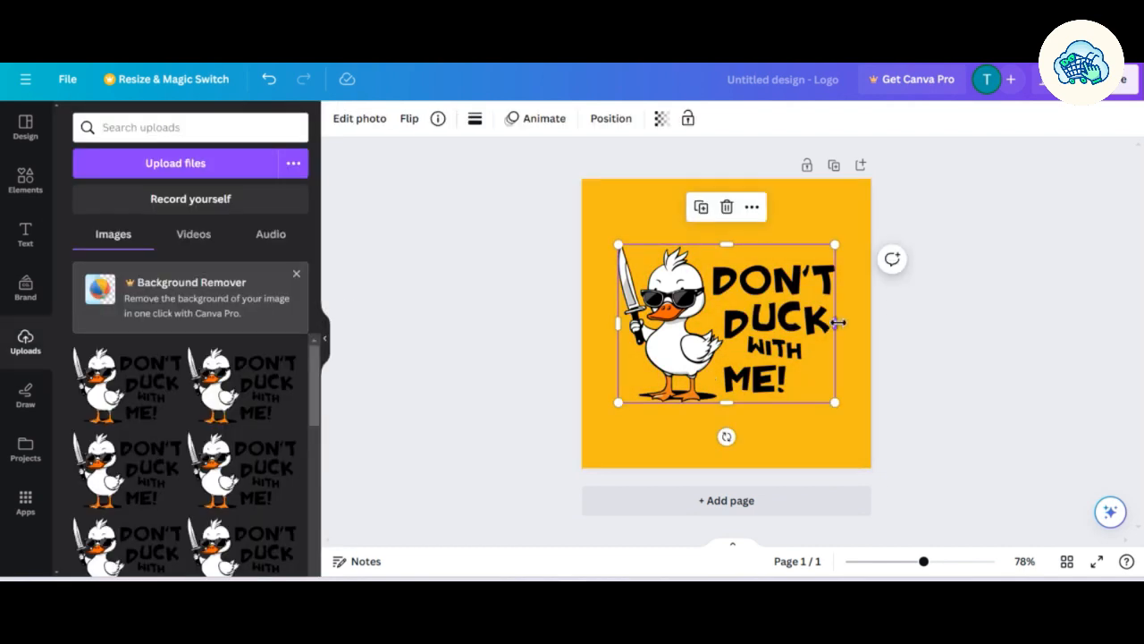
left_click_drag(835, 324, 772, 338)
left_click(801, 328)
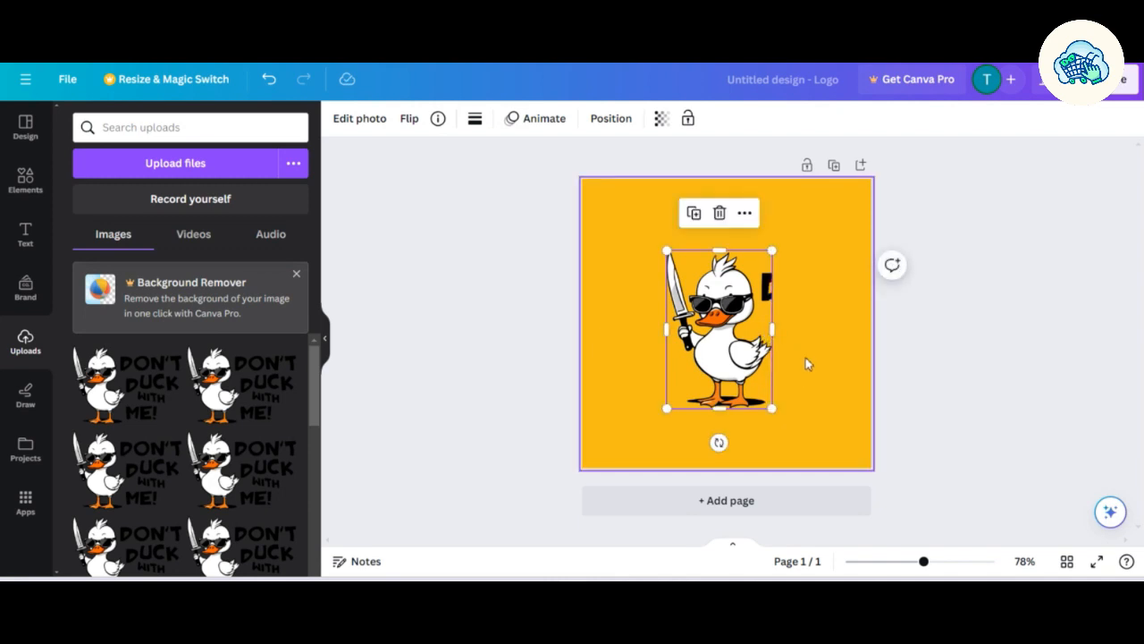
left_click(807, 361)
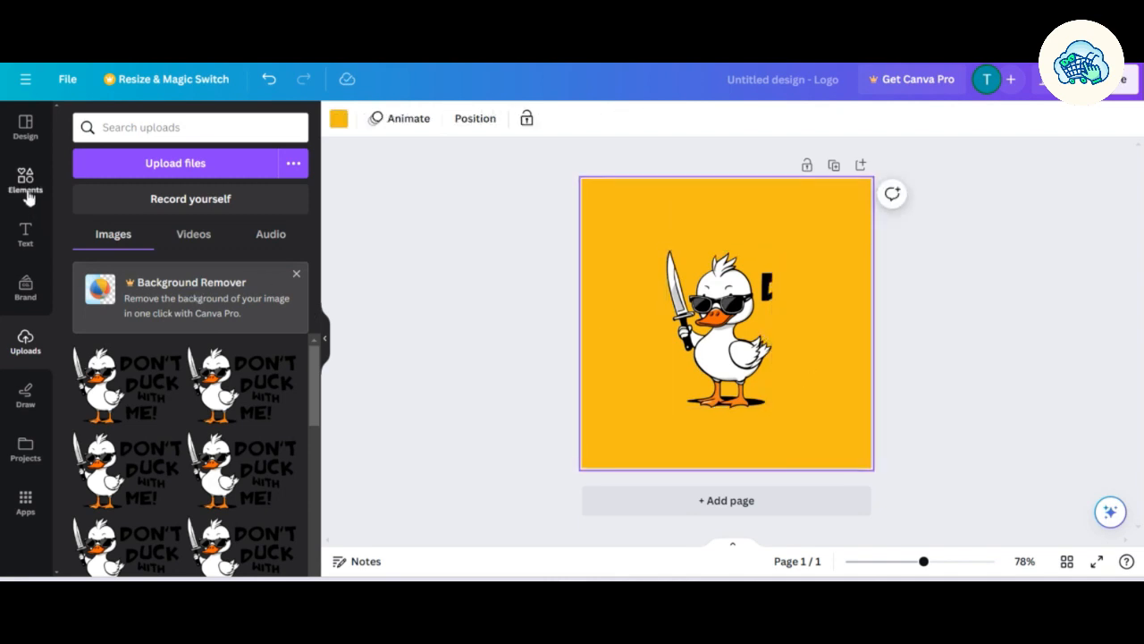
Cover the leftover letter fragment beside the duck with a narrow rounded rectangle filled with the background's yellow.
left_click(26, 182)
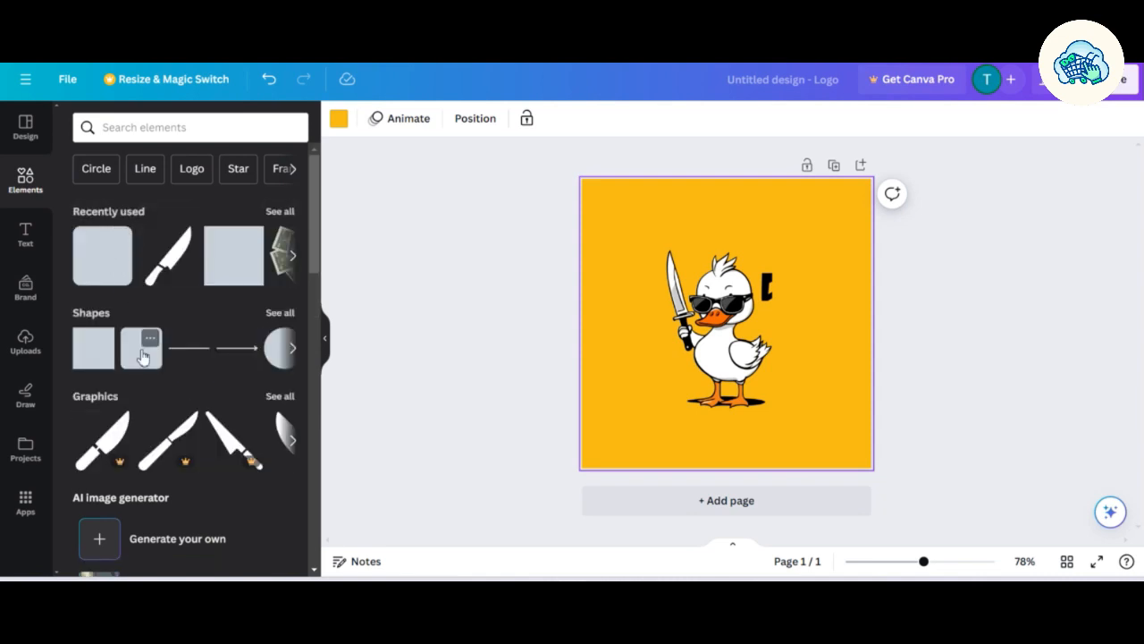
left_click(141, 356)
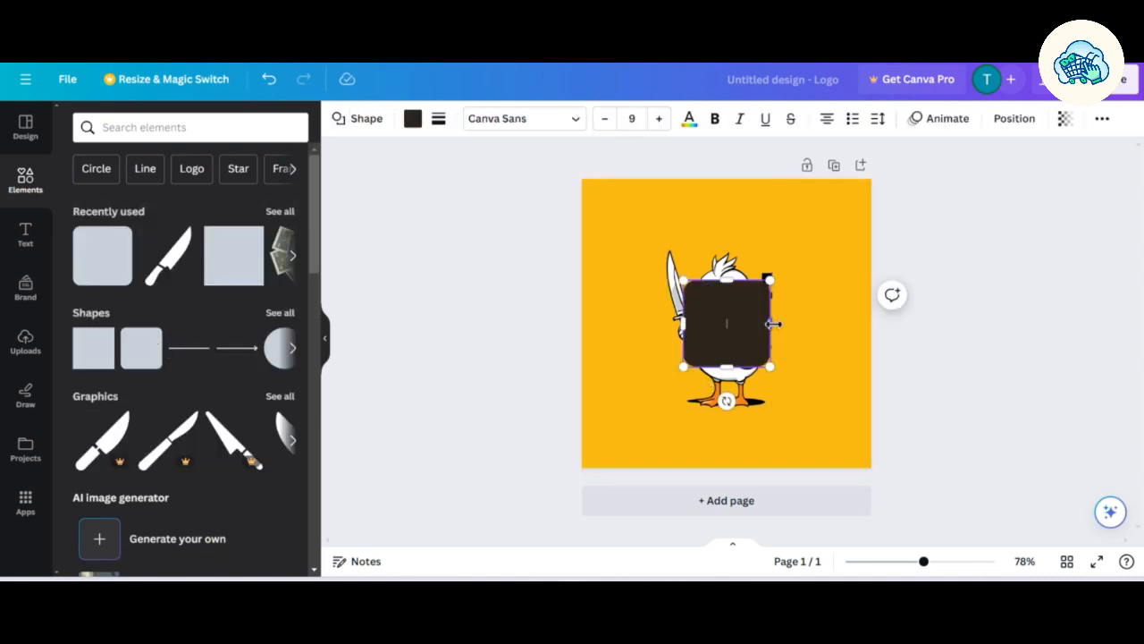
left_click_drag(760, 326, 777, 306)
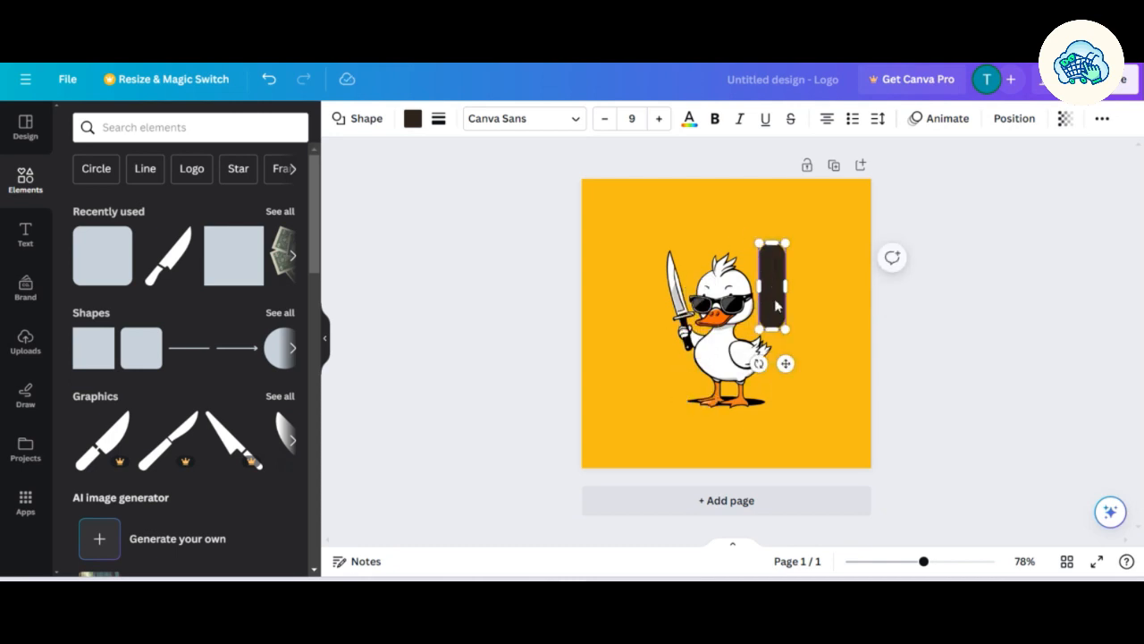
left_click(411, 121)
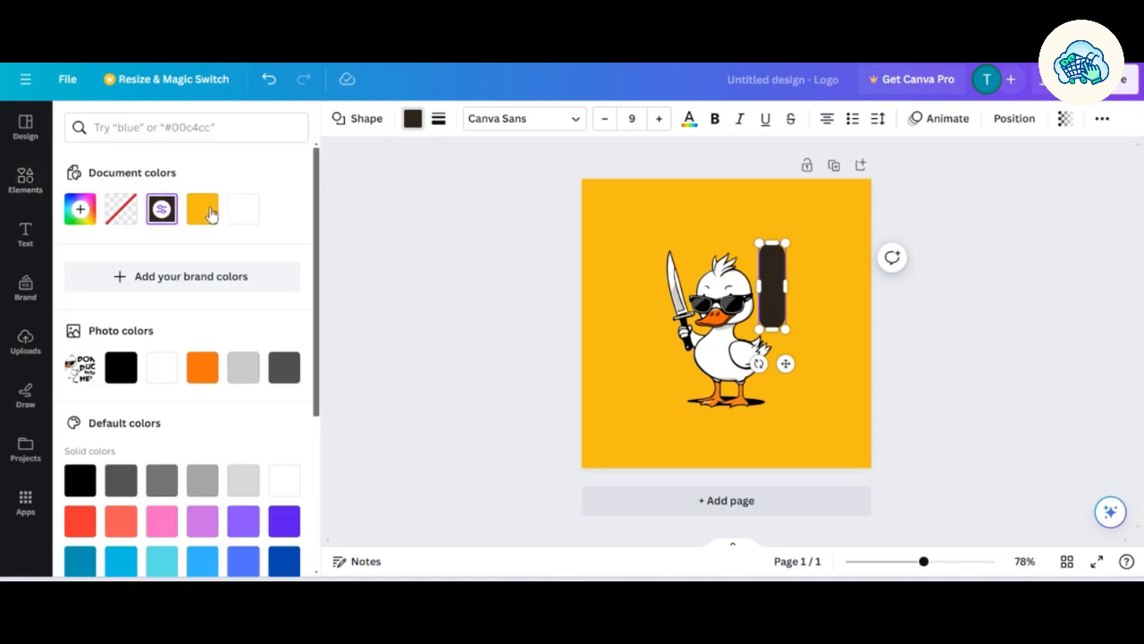
left_click(204, 209)
left_click(417, 259)
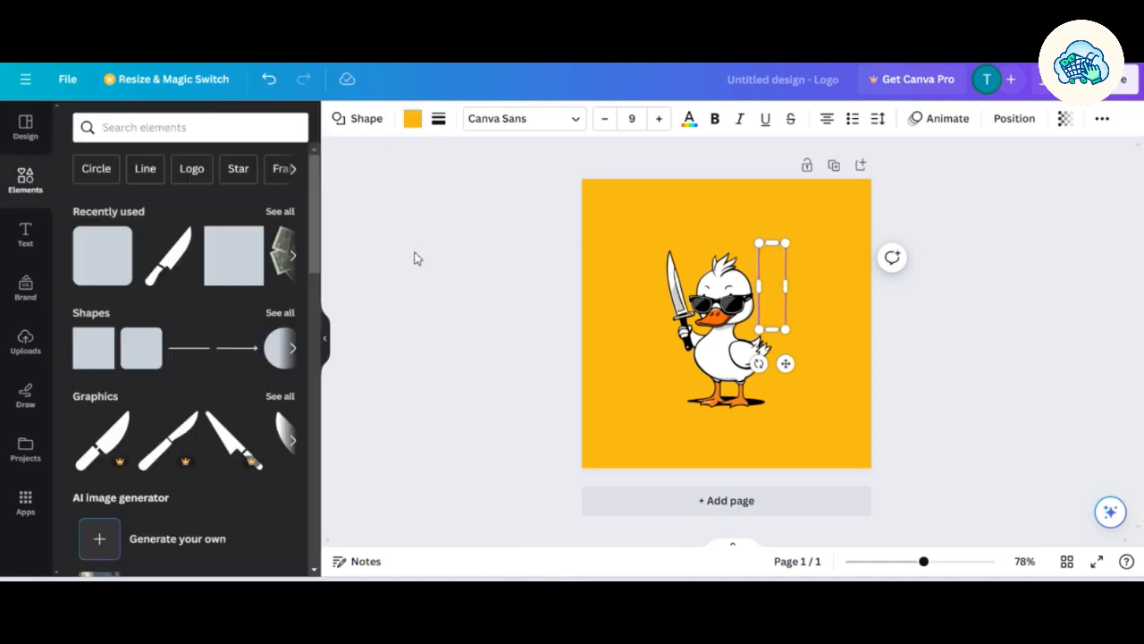
left_click(414, 258)
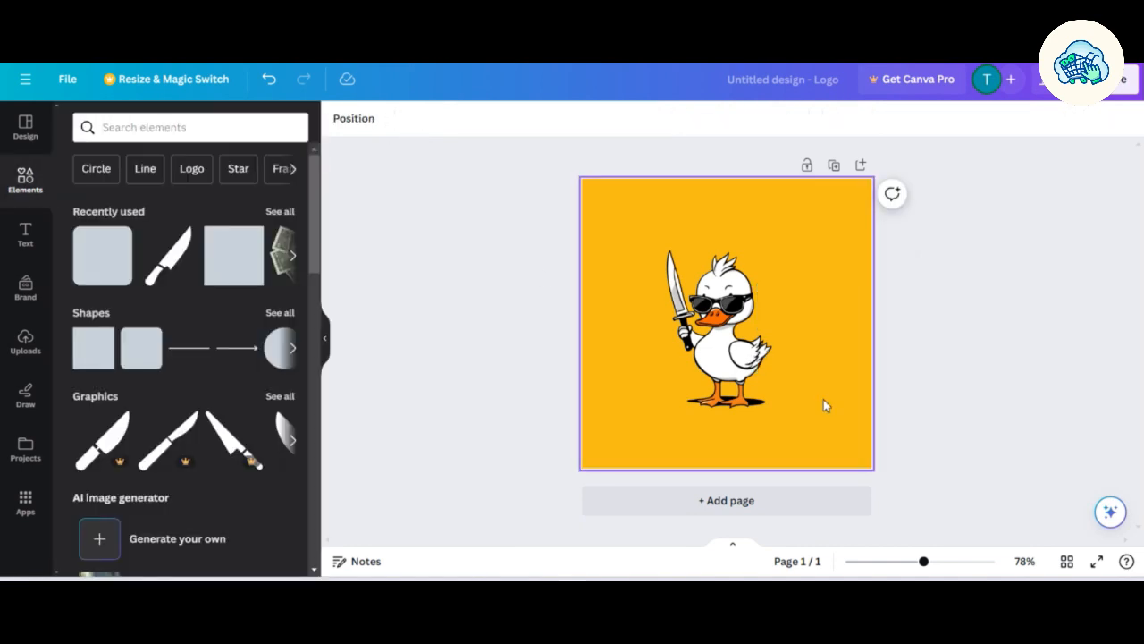
Enlarge the duck together with its yellow cover shape and center them on the page.
left_click_drag(831, 429, 656, 228)
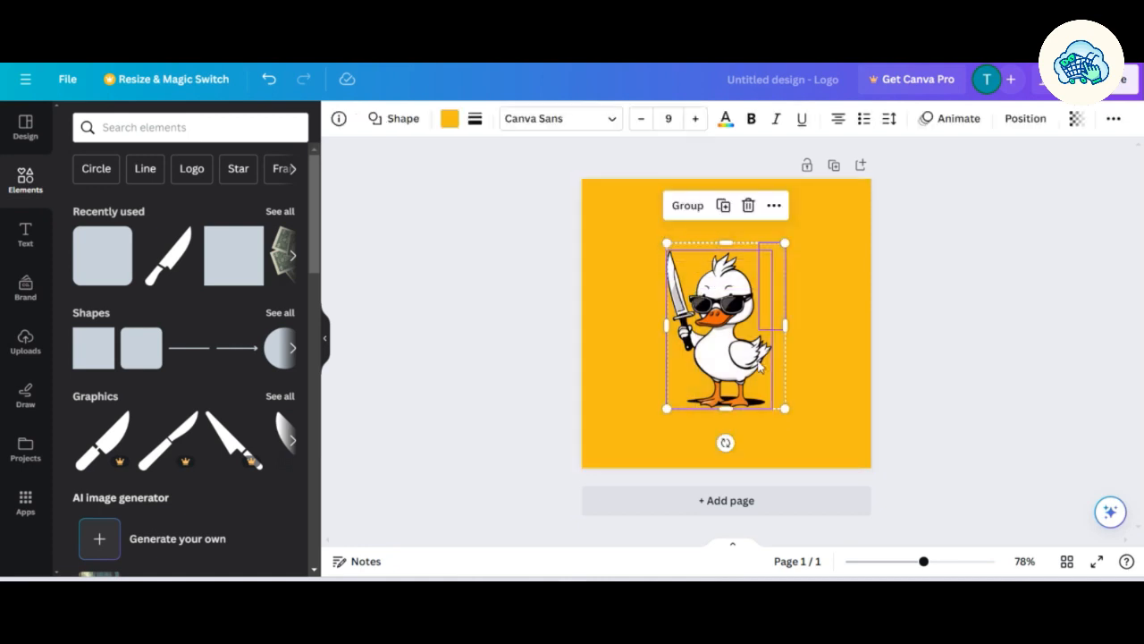
left_click_drag(796, 423, 809, 437)
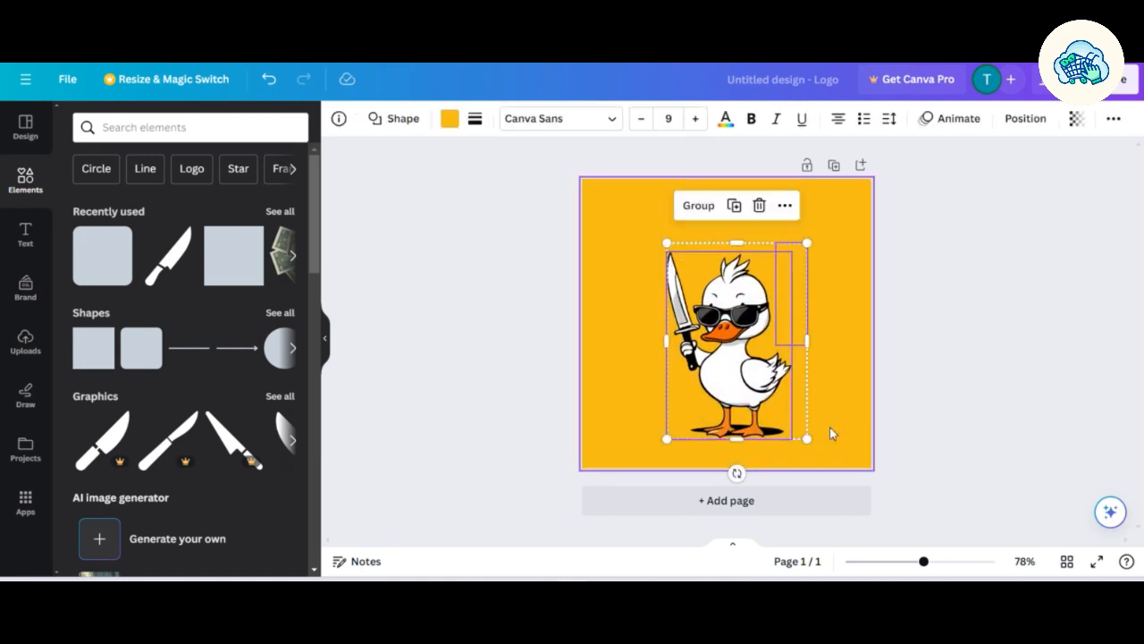
left_click_drag(775, 404, 775, 386)
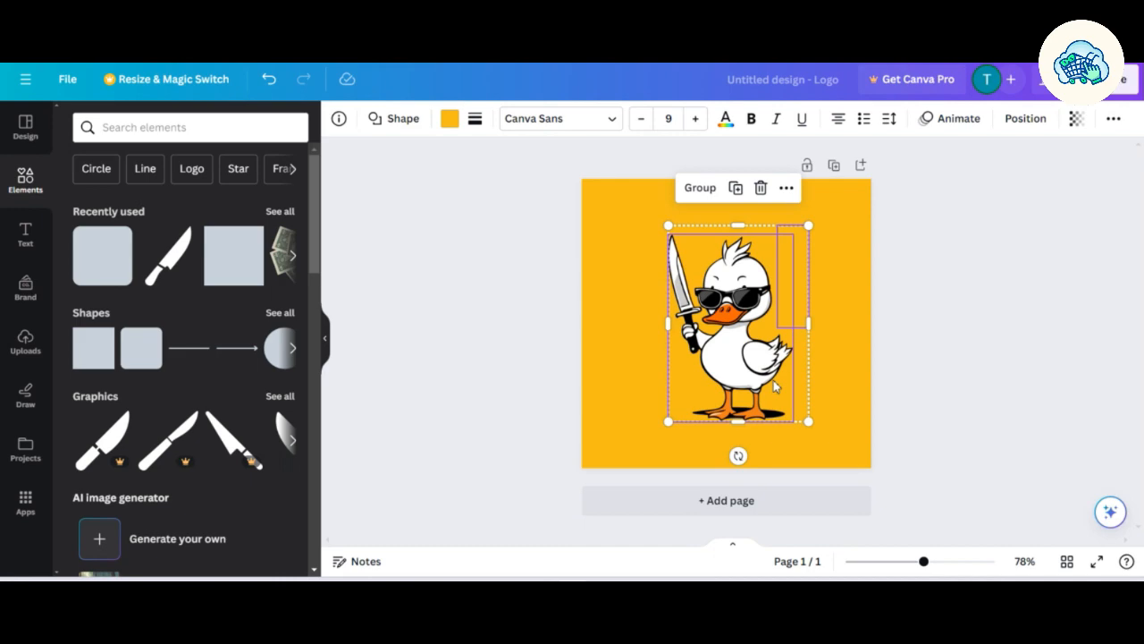
scroll(776, 383, "up", 1)
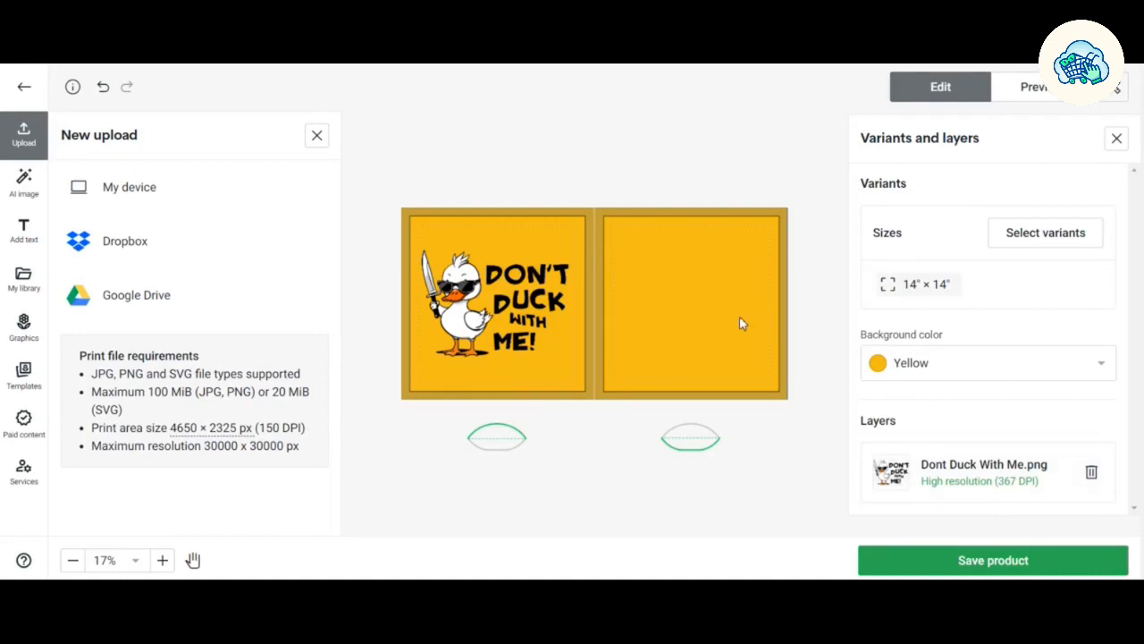
In Printify, upload Untitled design (5) from the device's Desktop folder and place it, enlarged, in the right pillow panel.
left_click(172, 198)
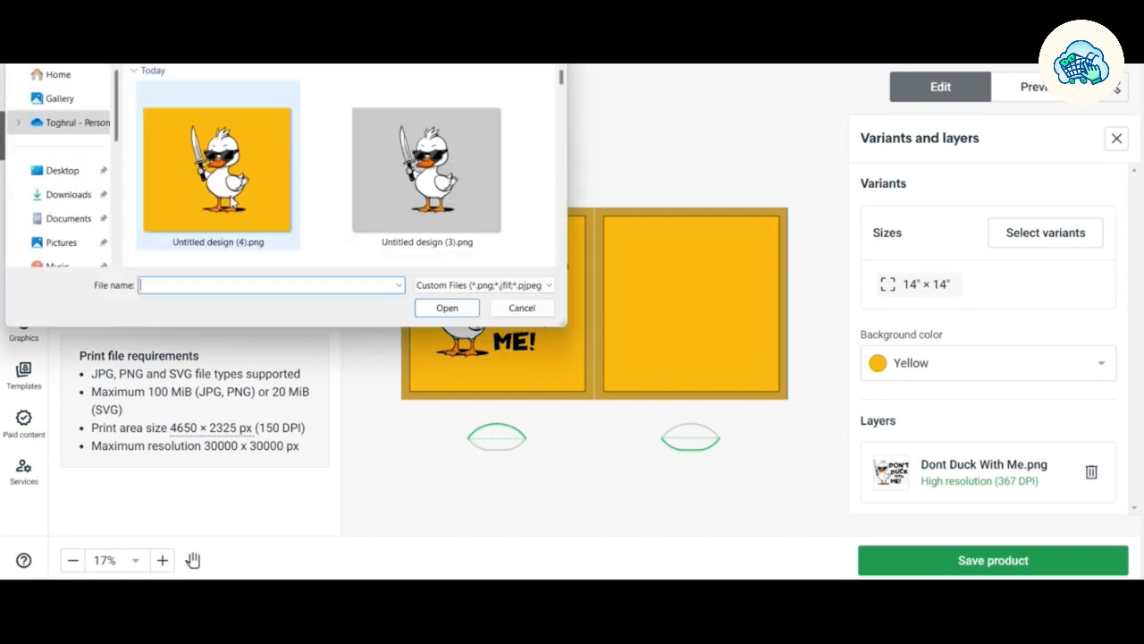
left_click(66, 172)
double_click(454, 159)
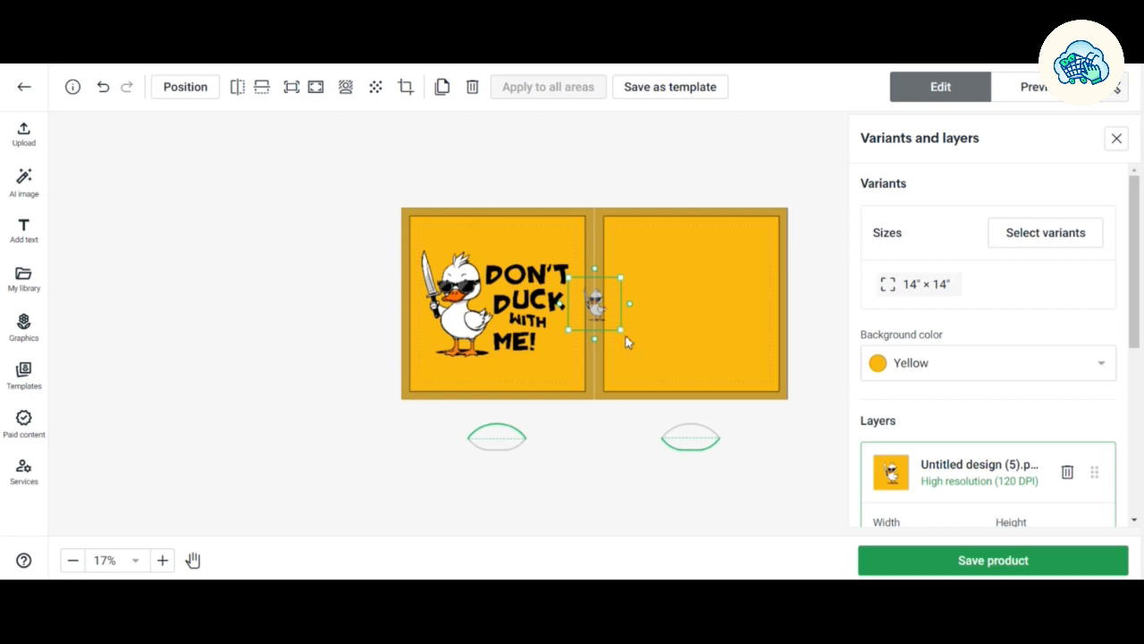
left_click_drag(623, 333, 717, 337)
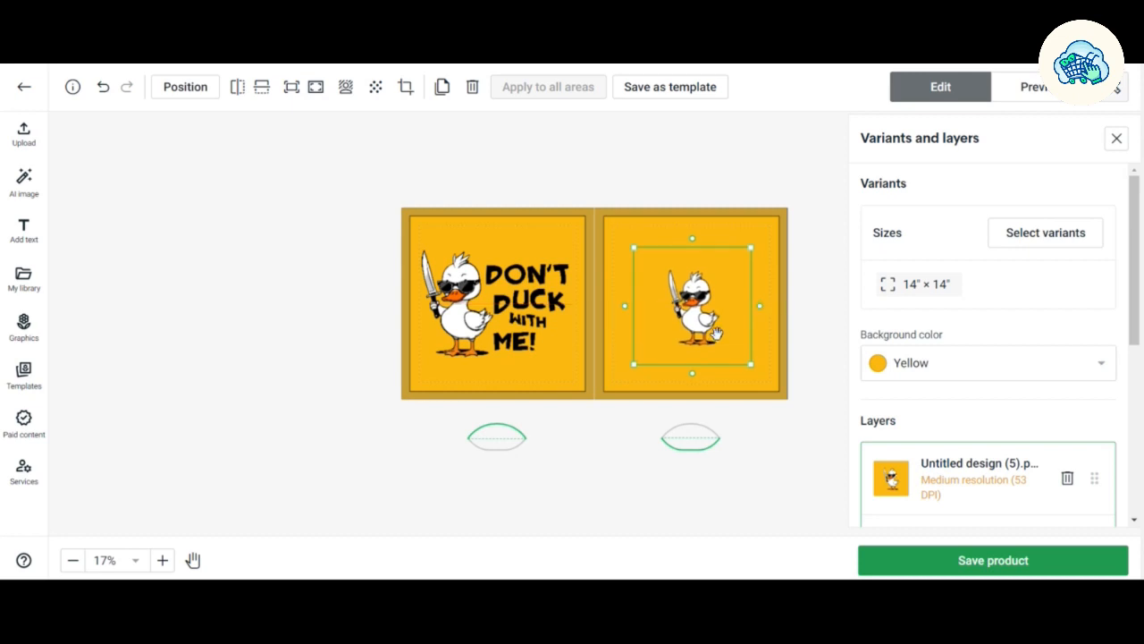
Enlarge the duck image on the back pillow panel to about 12 in square and center it in the panel.
left_click_drag(634, 249, 610, 223)
left_click_drag(669, 304, 671, 314)
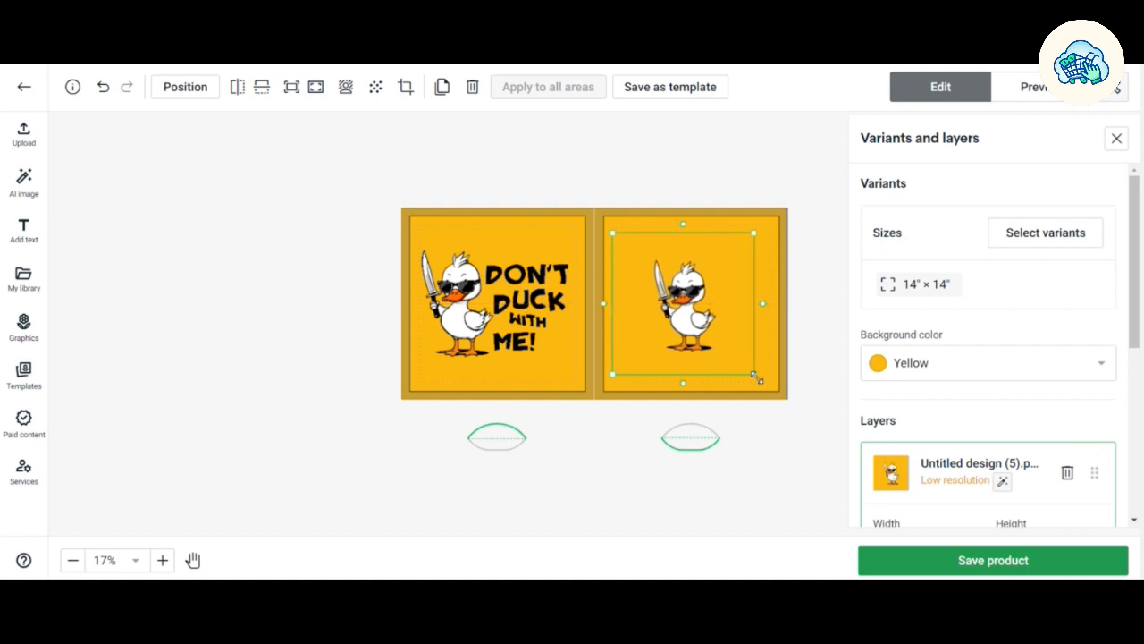
left_click_drag(756, 378, 766, 383)
left_click_drag(704, 351, 704, 348)
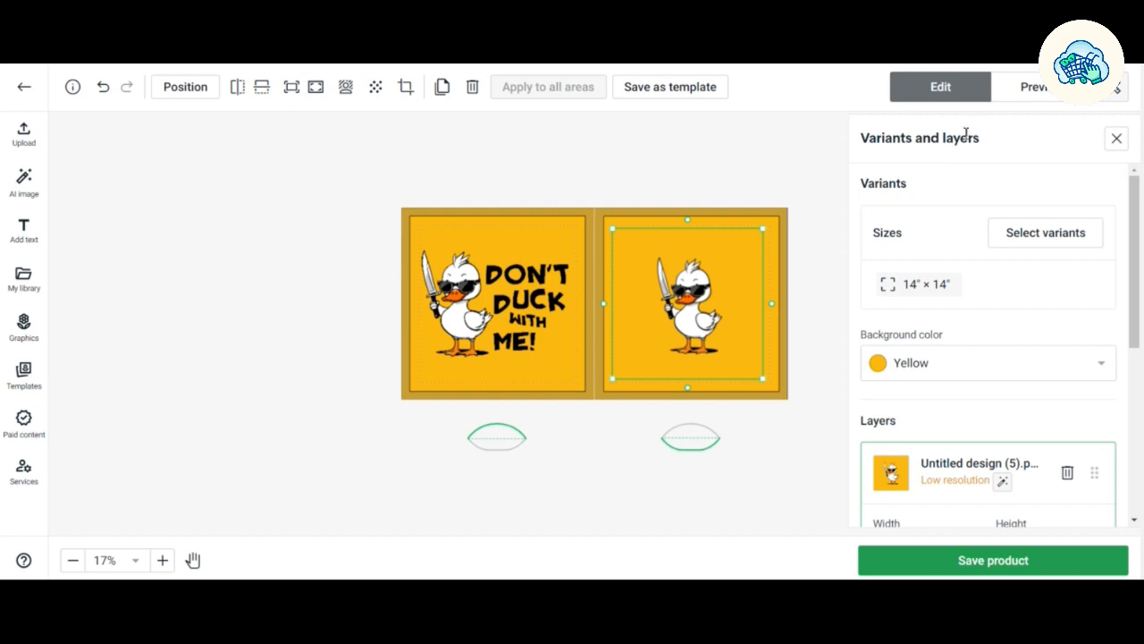
Check the back mockup of the pillow, and move the duck image slightly higher on the back panel.
left_click(1035, 97)
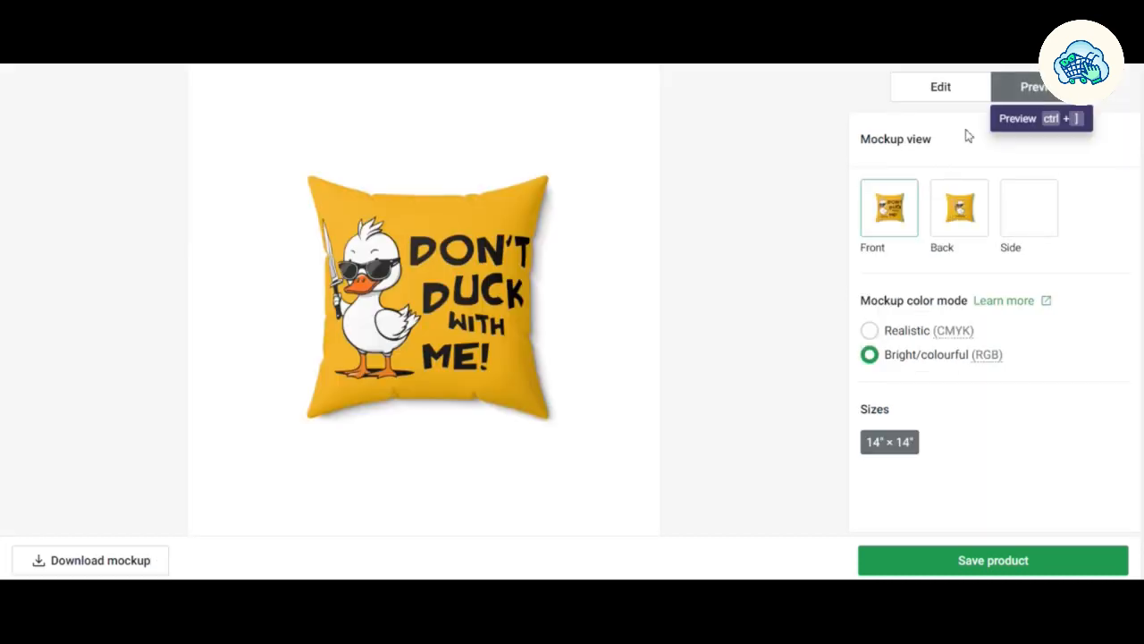
left_click(971, 220)
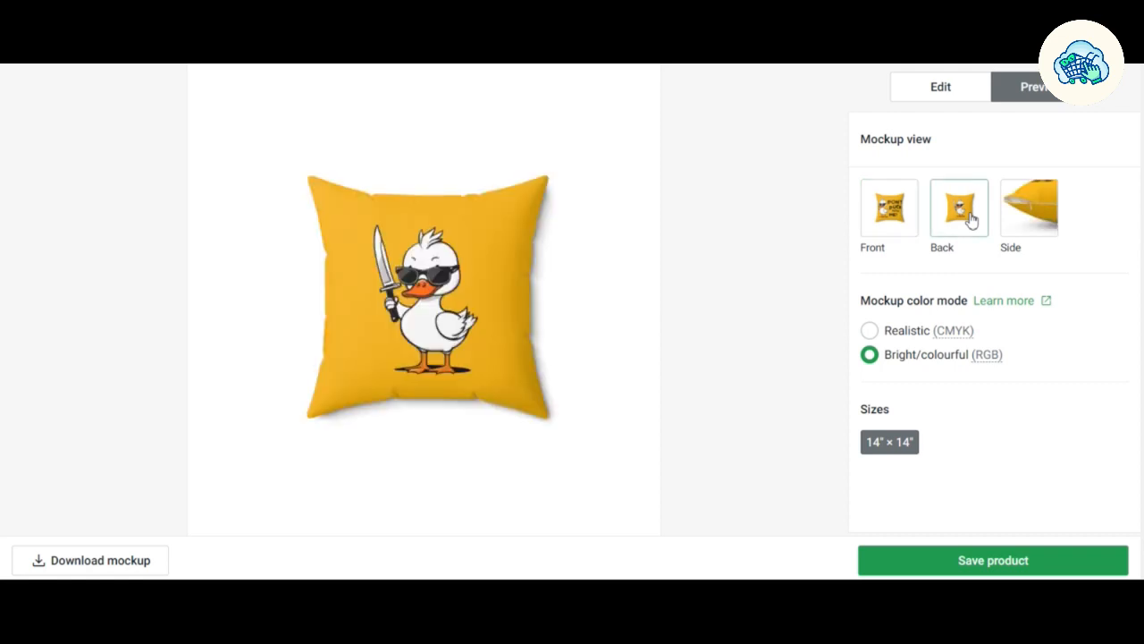
left_click(940, 90)
left_click_drag(680, 314, 680, 310)
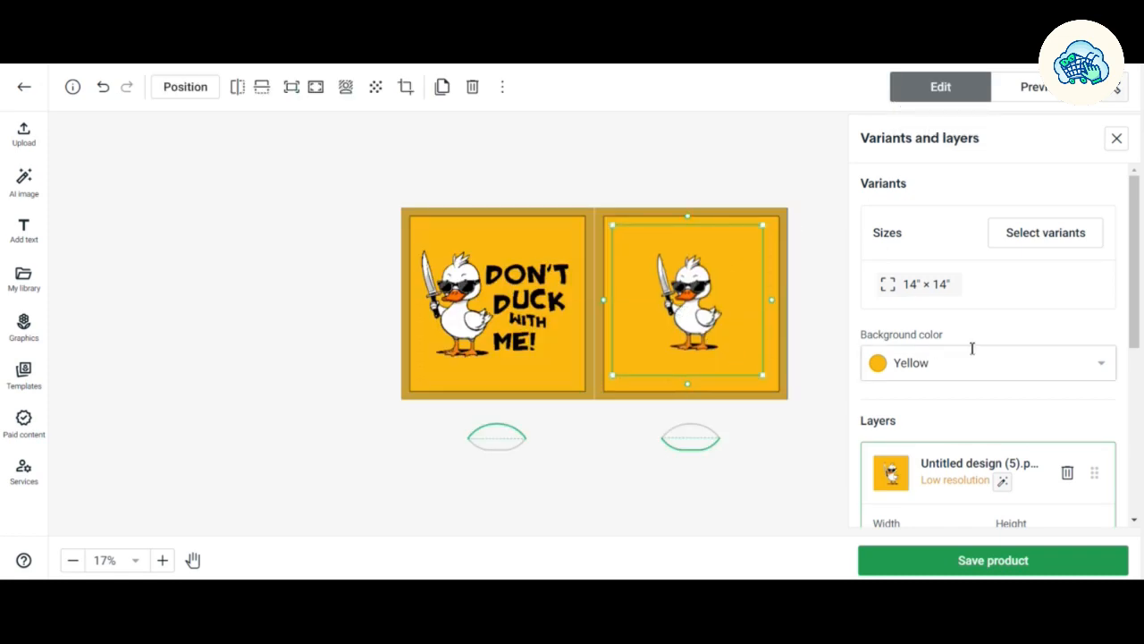
left_click(1133, 361)
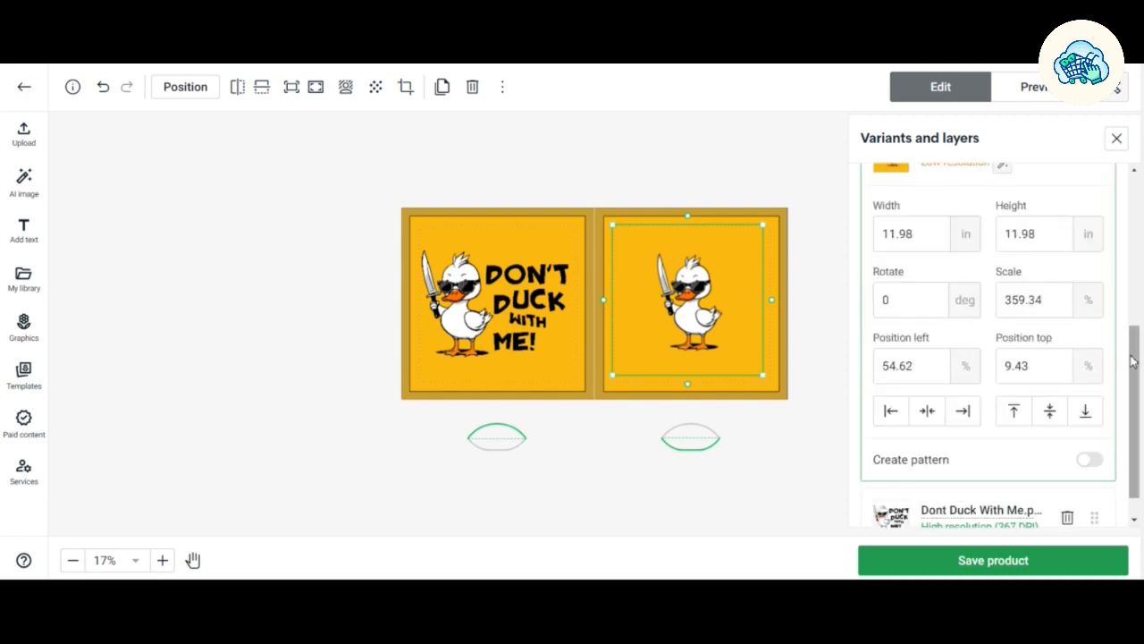
left_click_drag(1134, 361, 1093, 146)
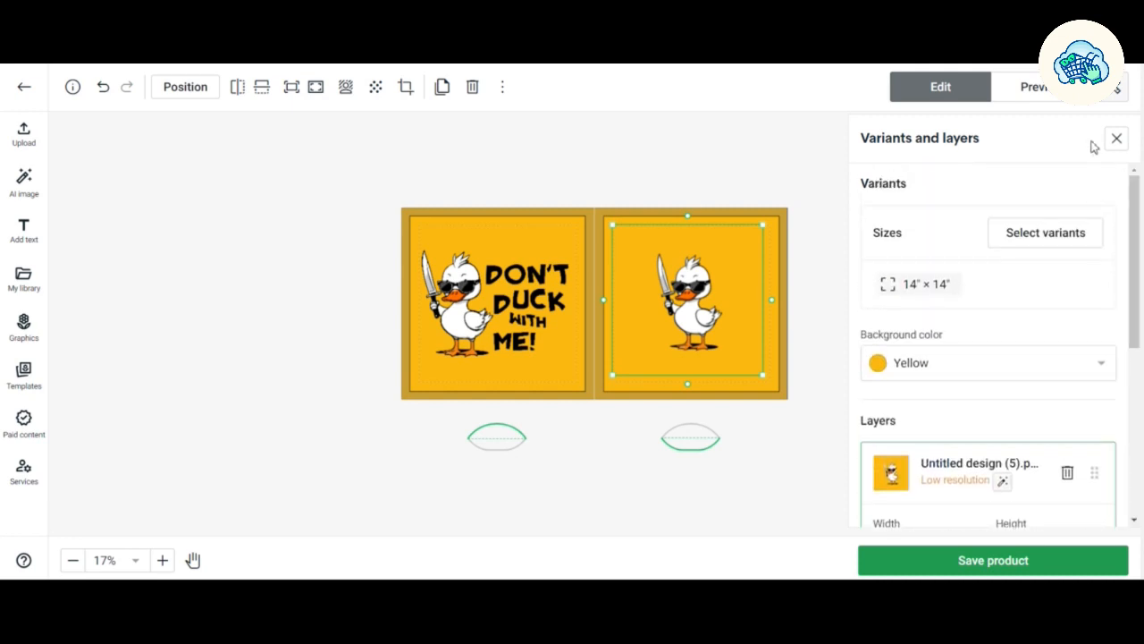
Preview the pillow mockup again from the side, front and back views.
left_click(1054, 101)
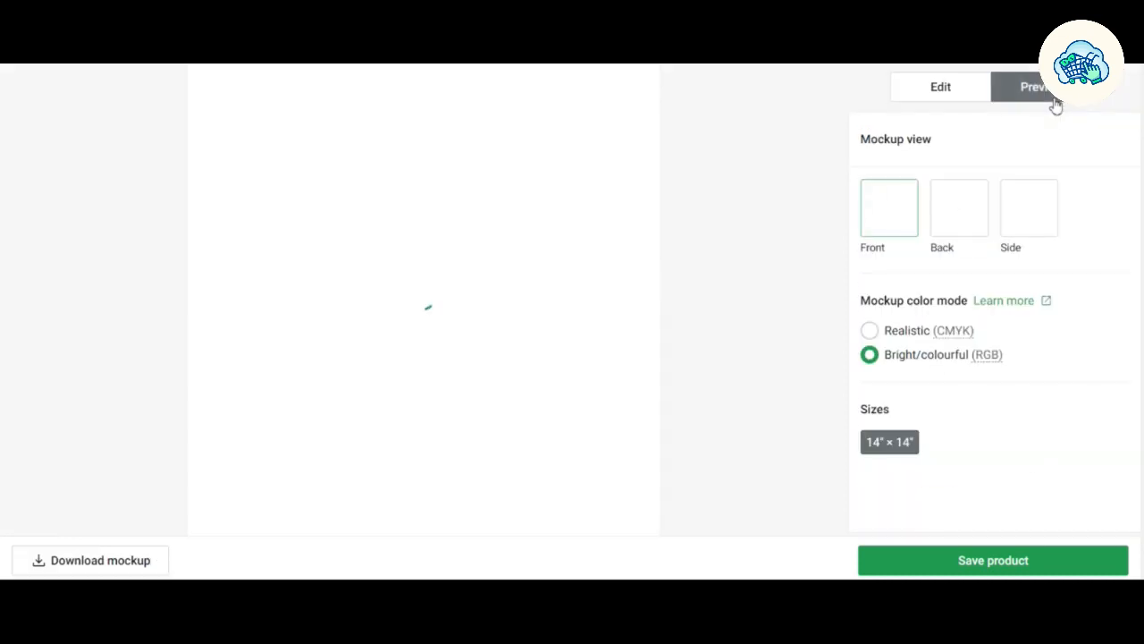
left_click(1028, 208)
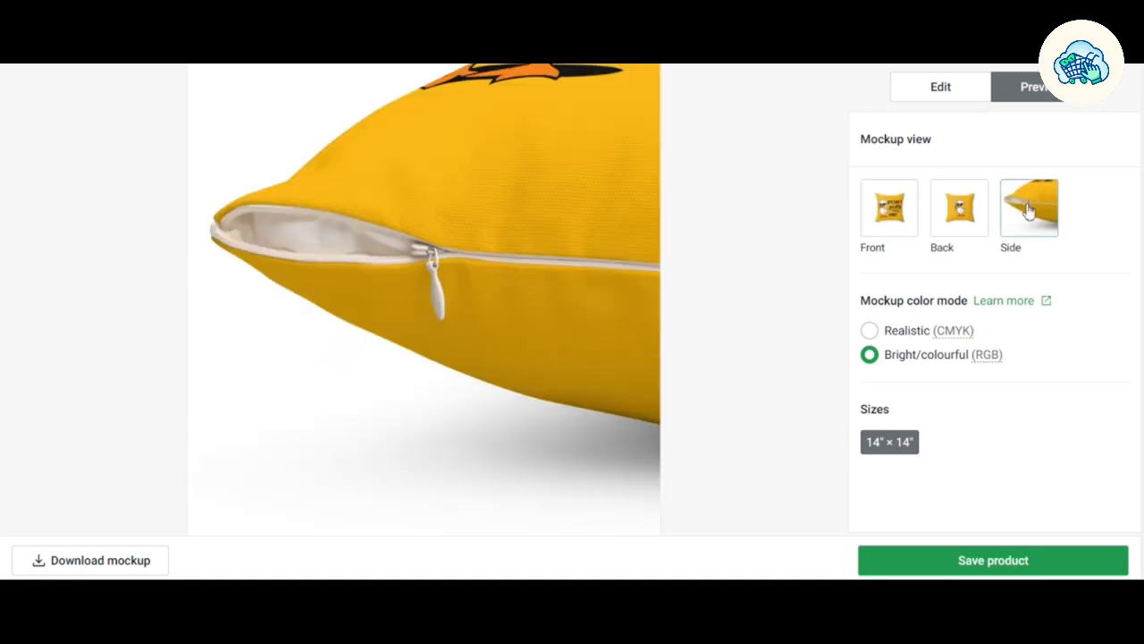
left_click(946, 236)
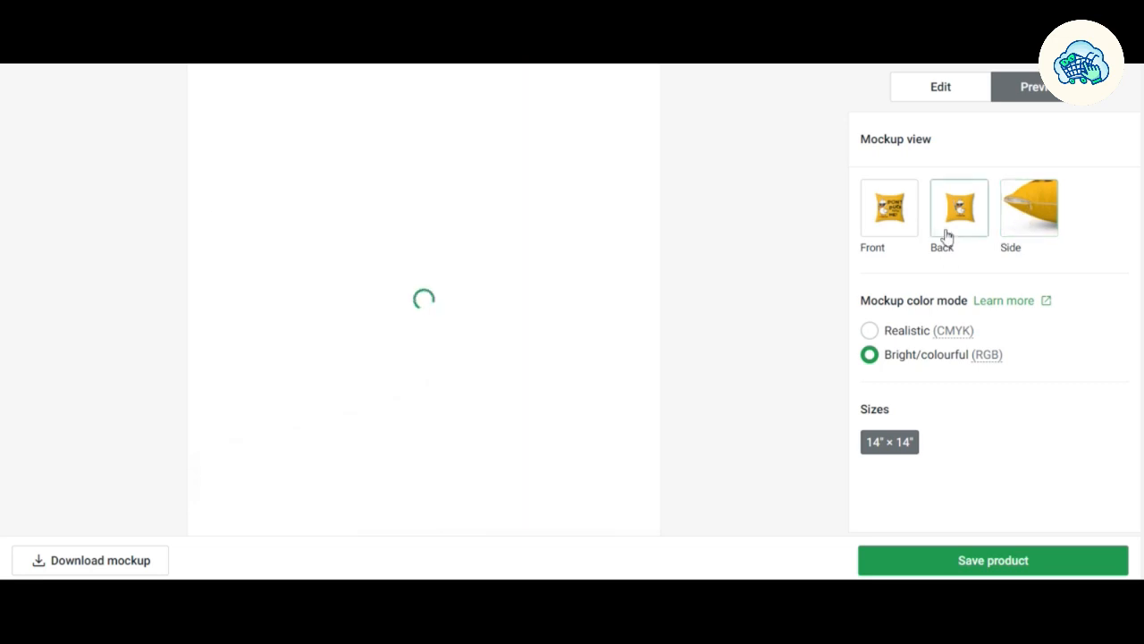
left_click(873, 234)
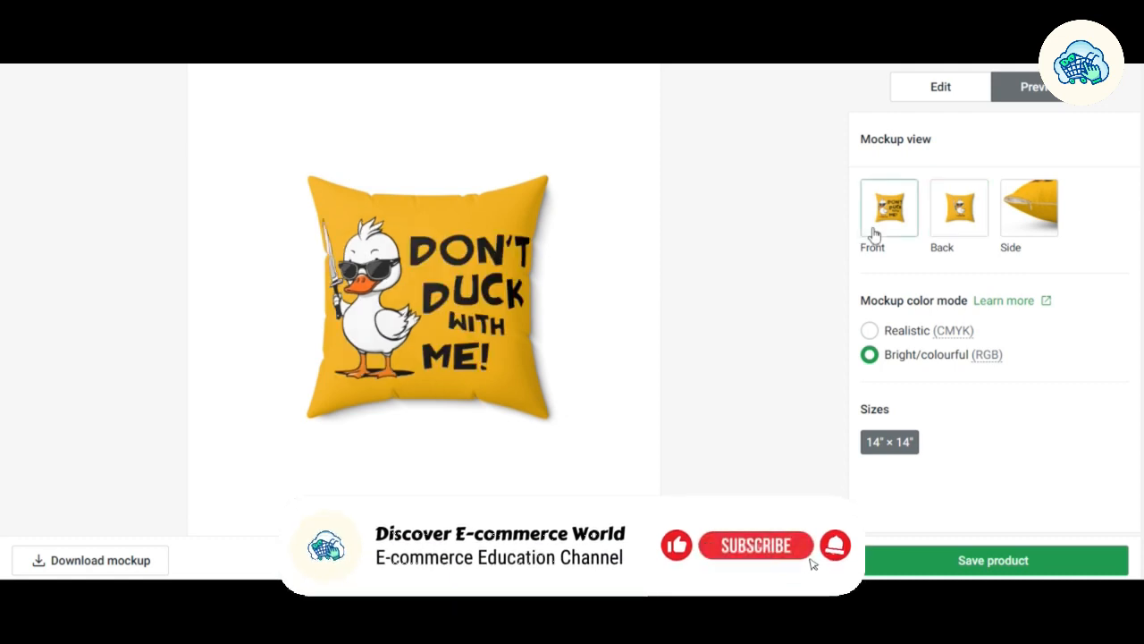
left_click(957, 211)
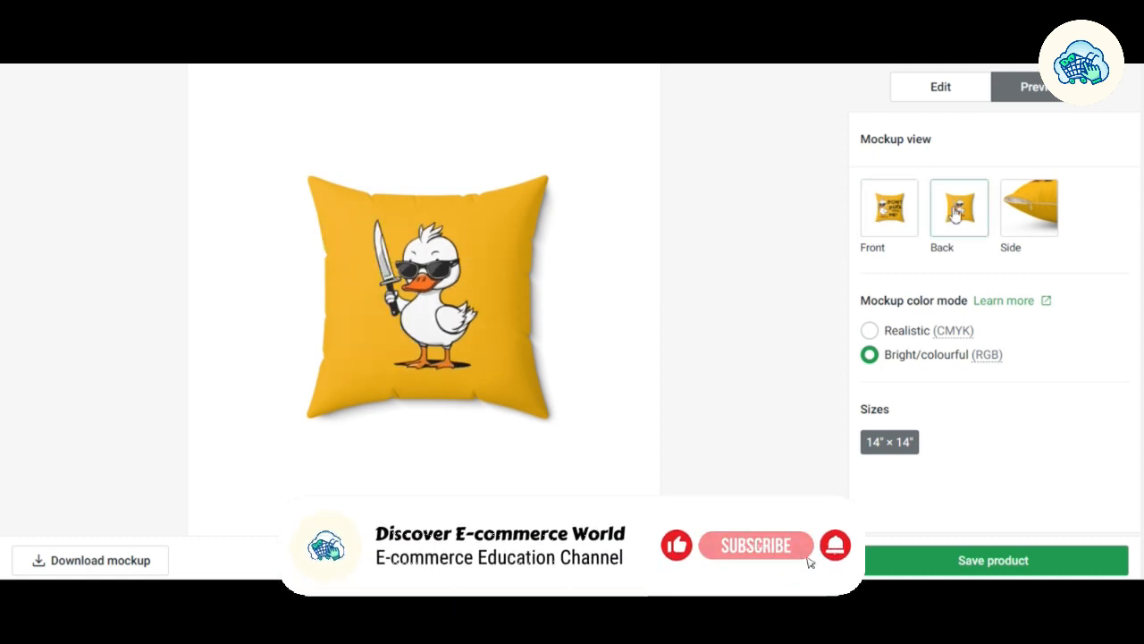
Set the mockup color mode to Realistic (CMYK) and show the front view of the pillow.
left_click(905, 331)
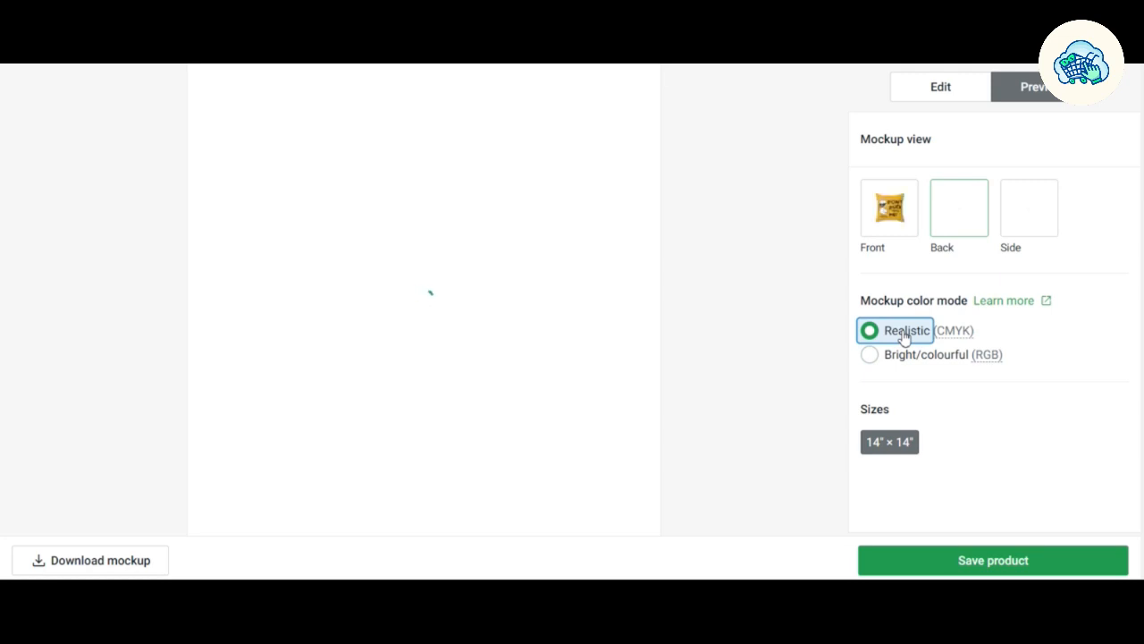
left_click(865, 254)
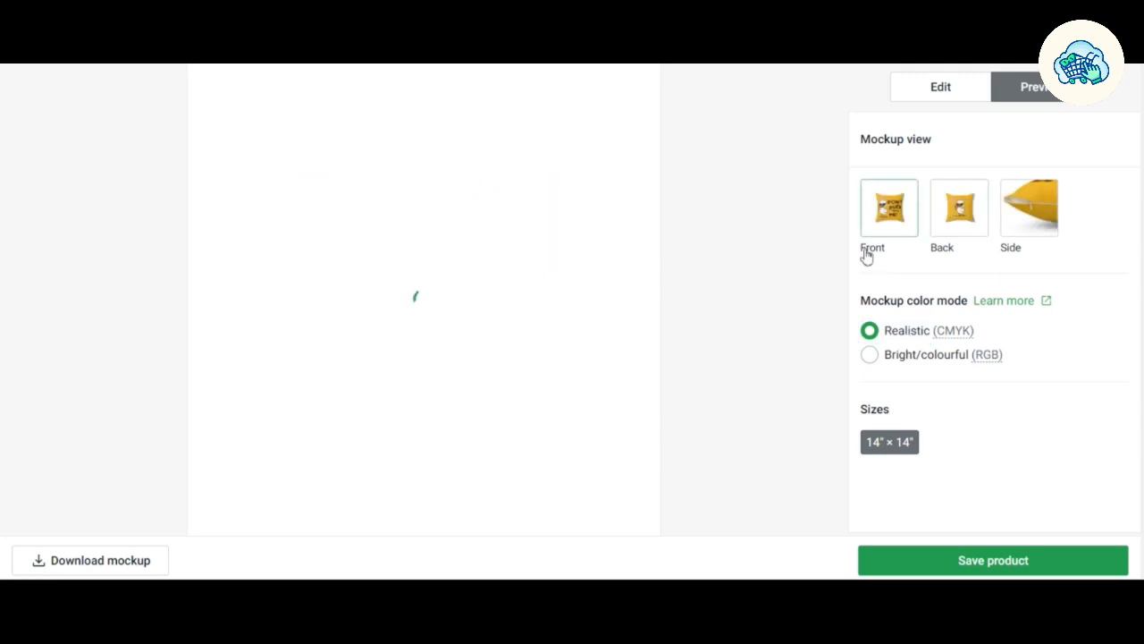